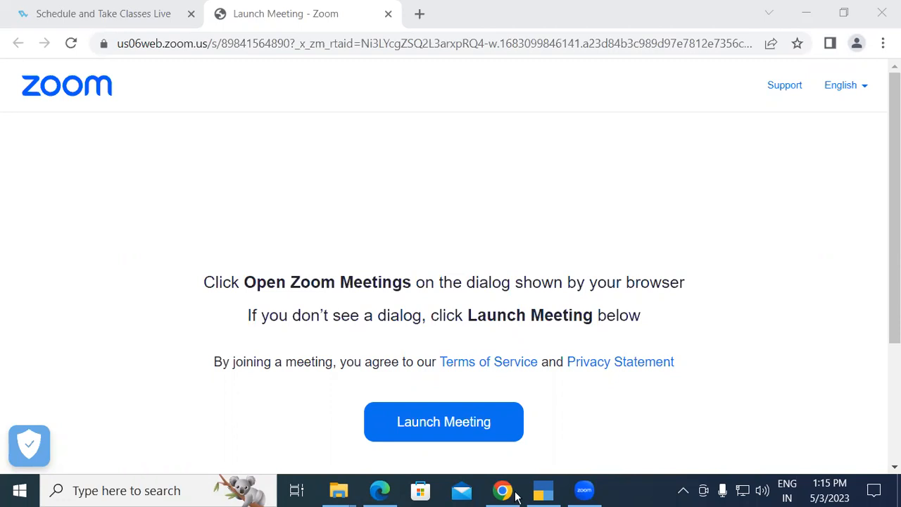
Switch to the Tally Prime PDF in Edge and examine receipt exercise 8 on page 39, covering Data Link Technologies and its 2% cash discount.
left_click(380, 490)
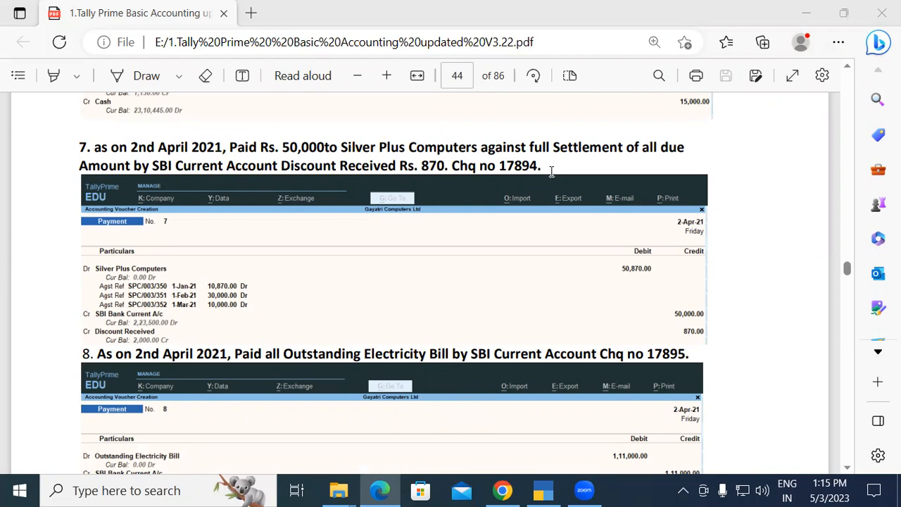
left_click(392, 349)
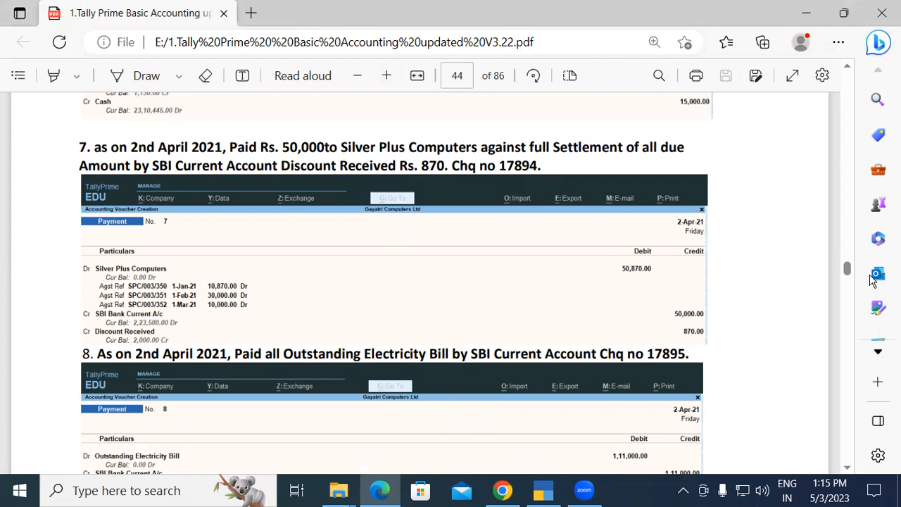
left_click(848, 67)
scroll(850, 70, "up", 3)
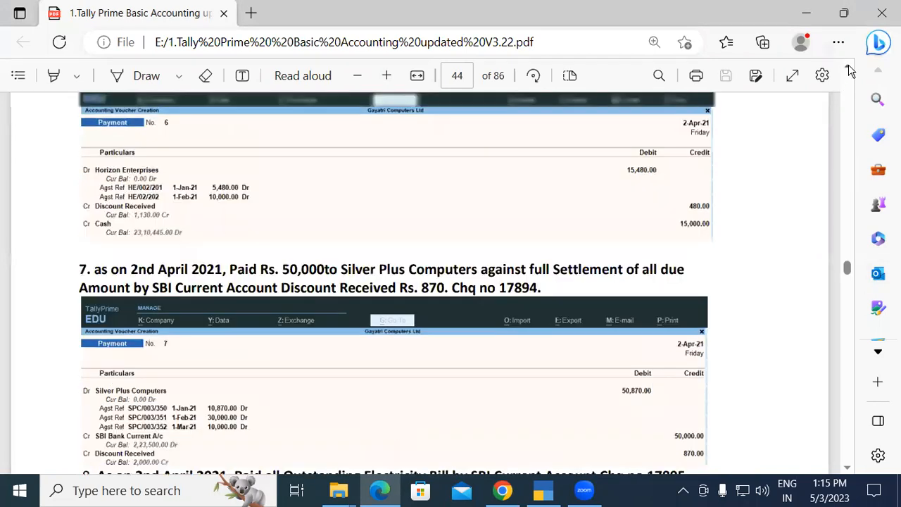
scroll(849, 70, "up", 2)
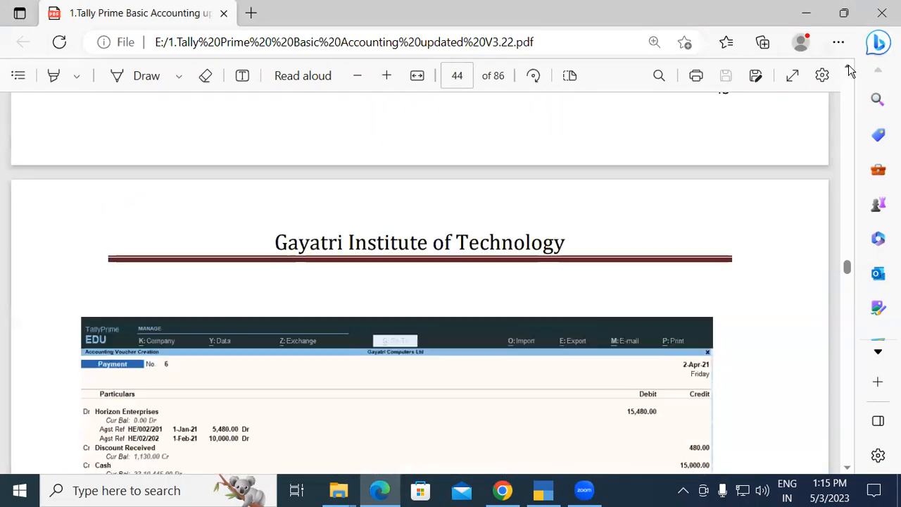
scroll(850, 71, "up", 2)
scroll(850, 70, "up", 3)
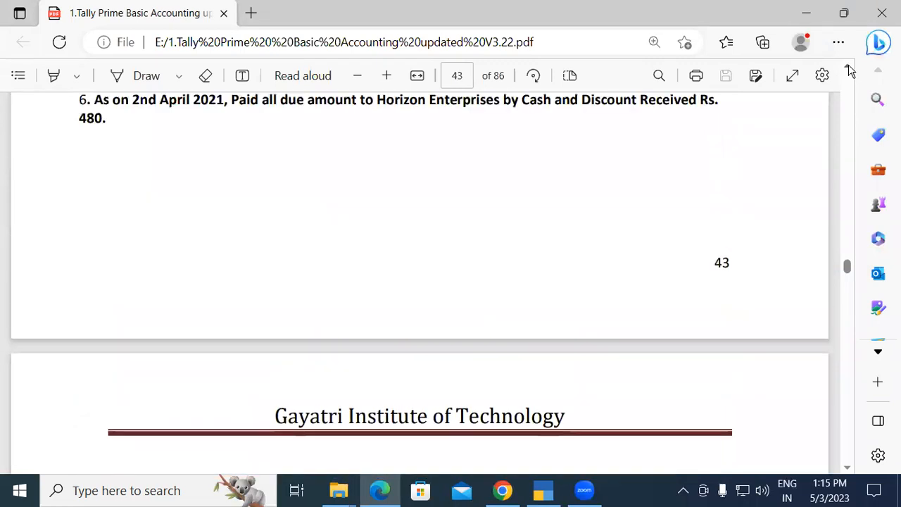
scroll(850, 70, "up", 2)
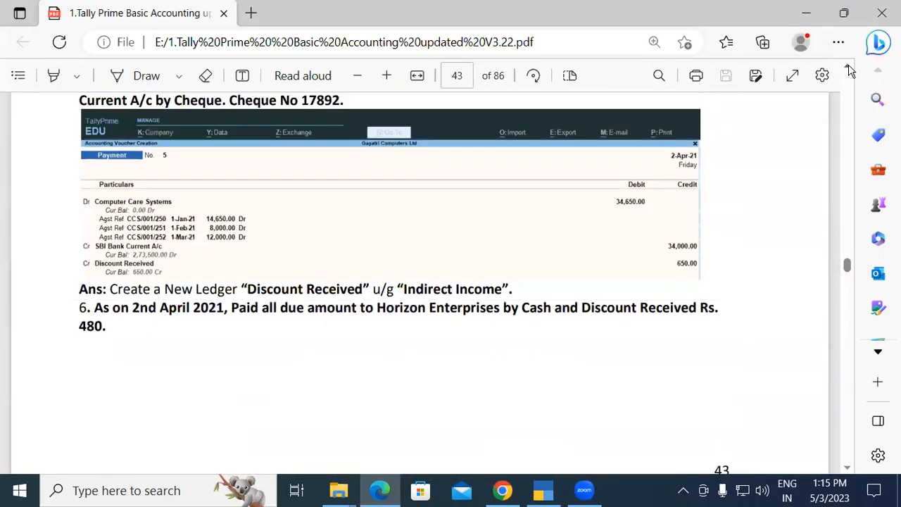
scroll(849, 71, "up", 3)
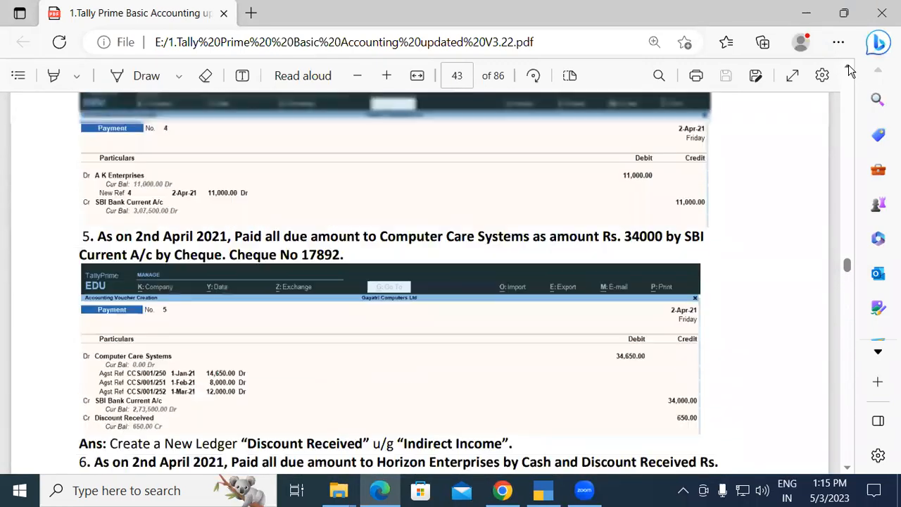
scroll(850, 71, "up", 1)
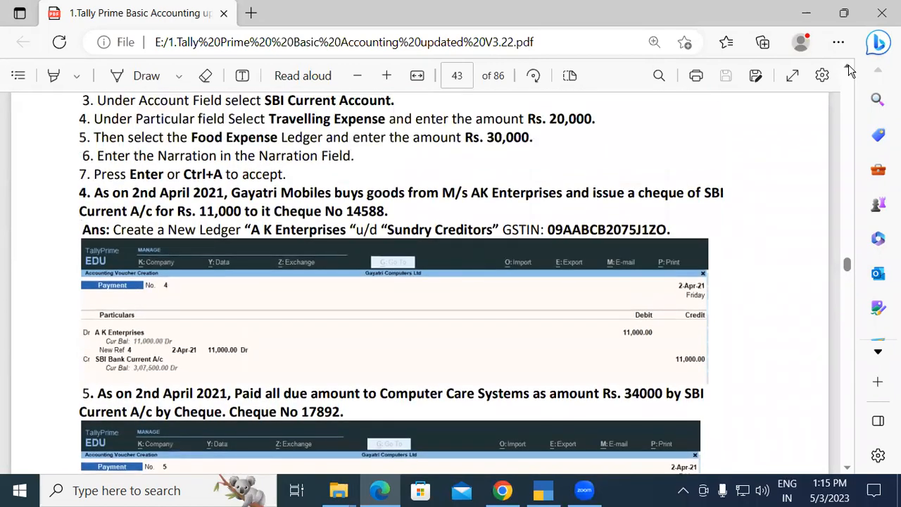
scroll(850, 70, "up", 2)
scroll(850, 70, "up", 2)
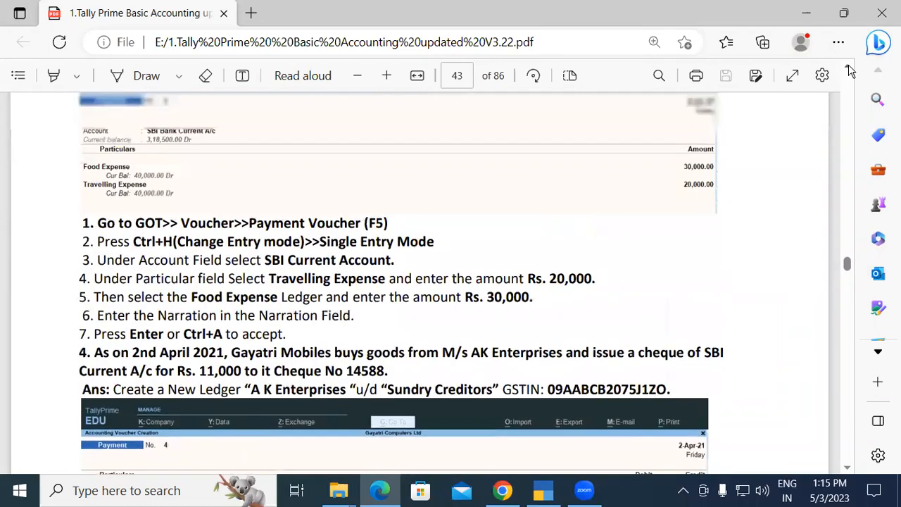
scroll(850, 71, "up", 5)
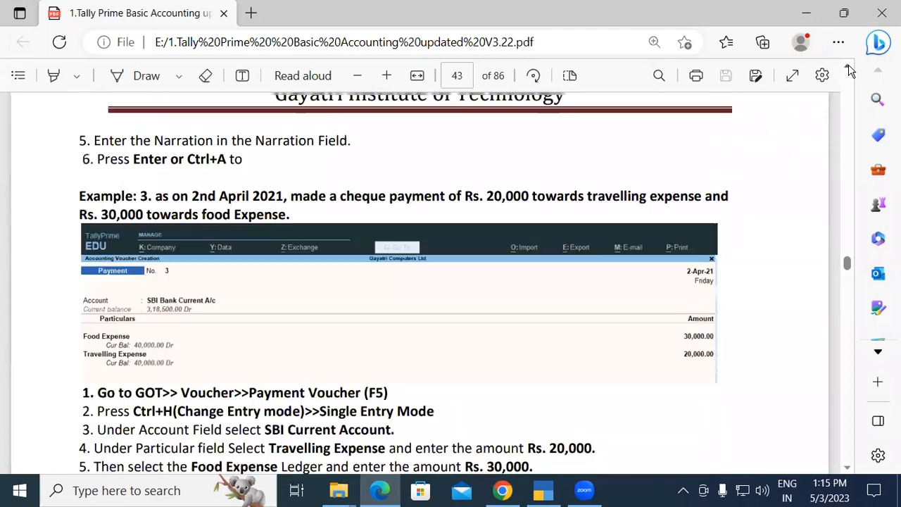
scroll(850, 70, "up", 10)
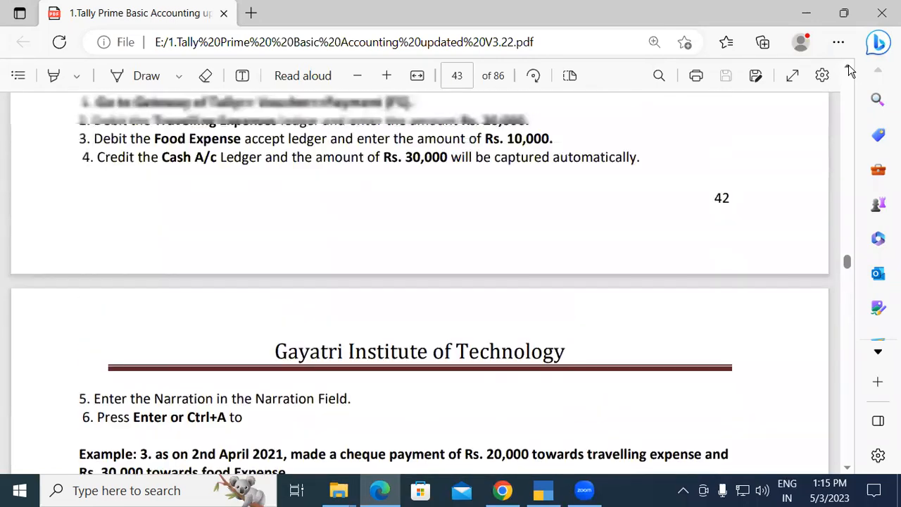
scroll(850, 71, "up", 10)
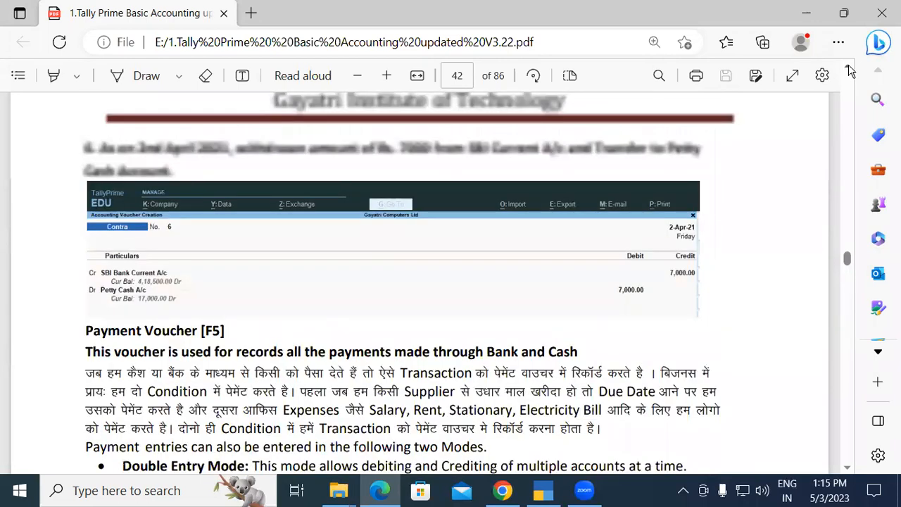
scroll(850, 70, "up", 4)
scroll(850, 70, "up", 20)
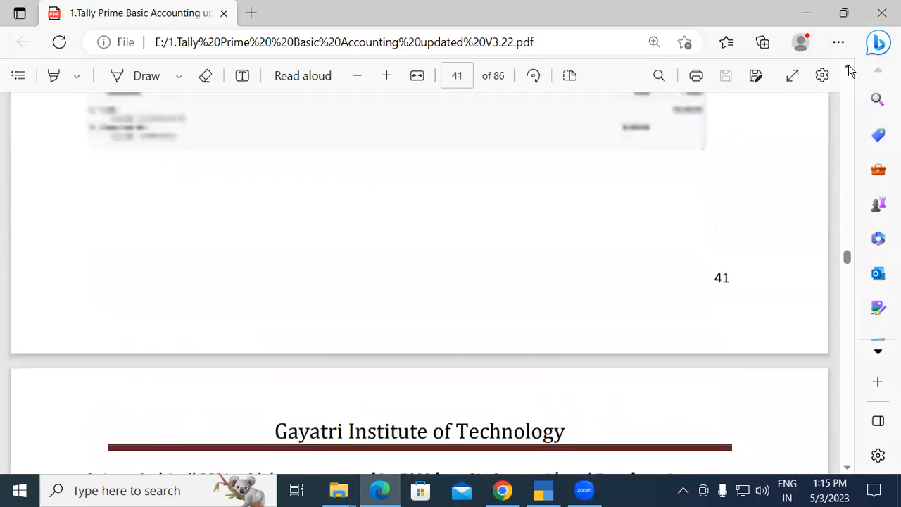
scroll(850, 70, "up", 10)
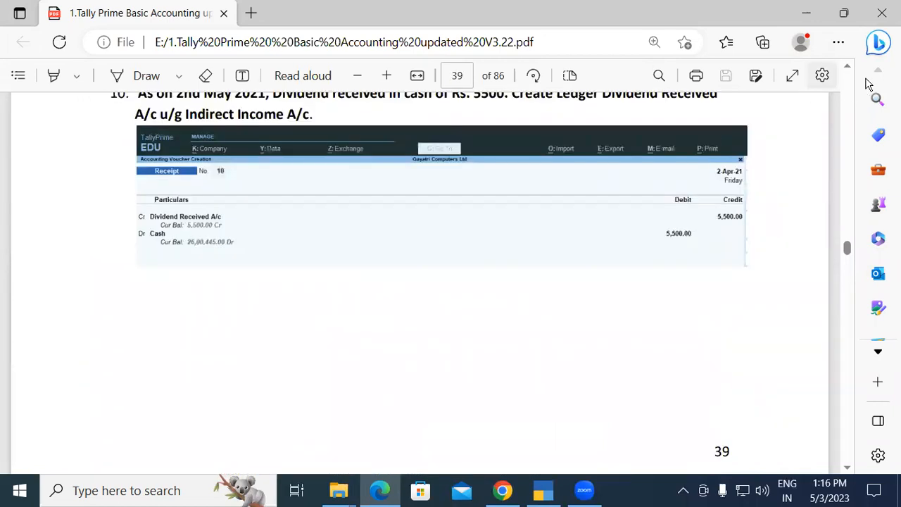
scroll(850, 70, "up", 4)
scroll(847, 65, "up", 6)
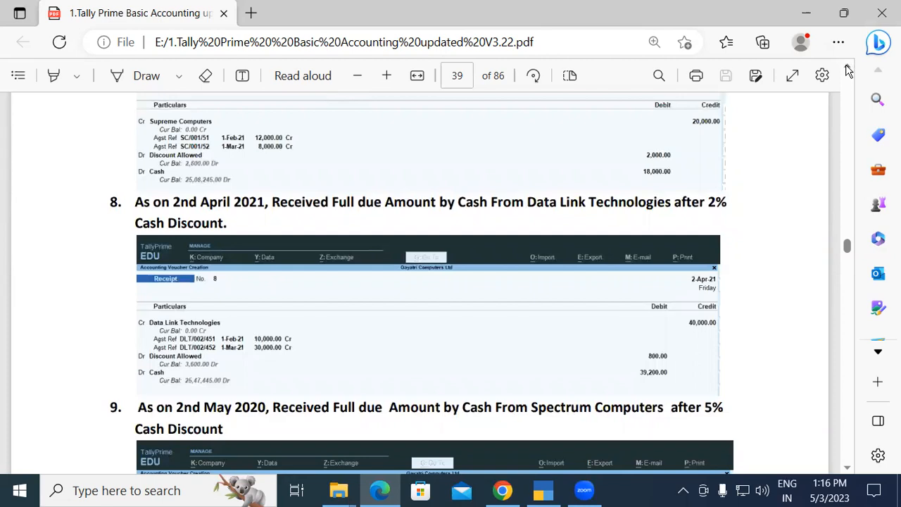
scroll(849, 70, "up", 1)
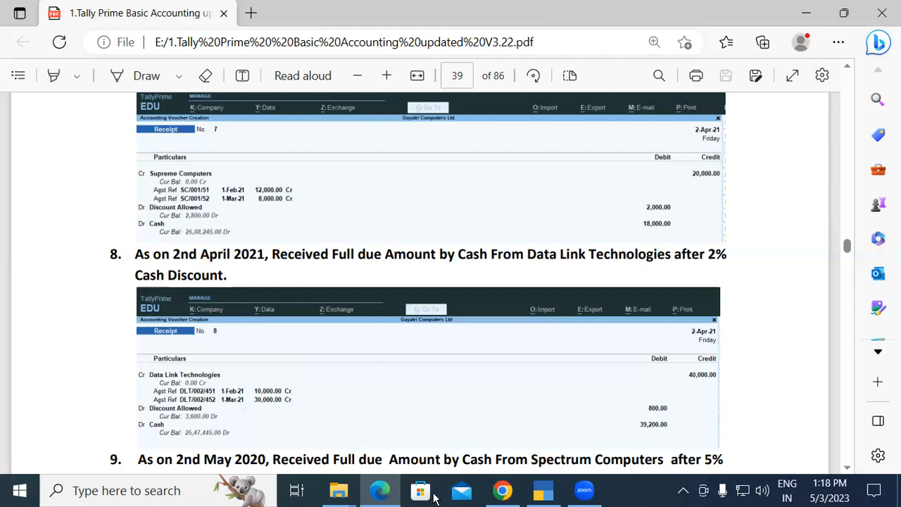
Switch to TallyPrime, review the existing receipt entries in the Day Book, and return to the Gateway of Tally.
left_click(542, 491)
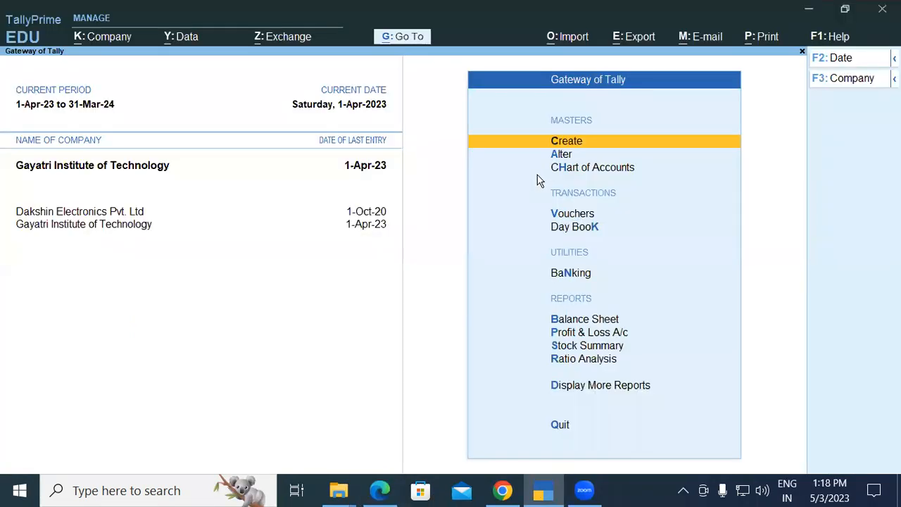
key("Down")
key("Down")
key("Down")
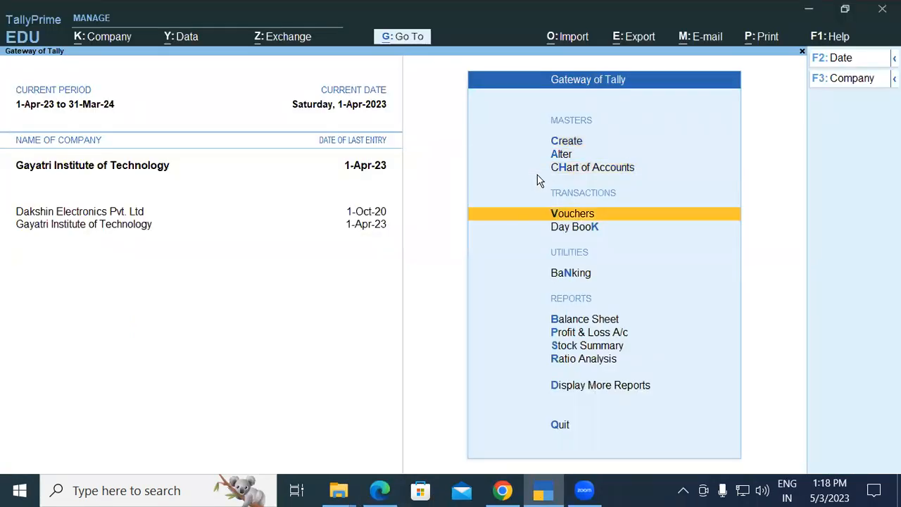
key("k")
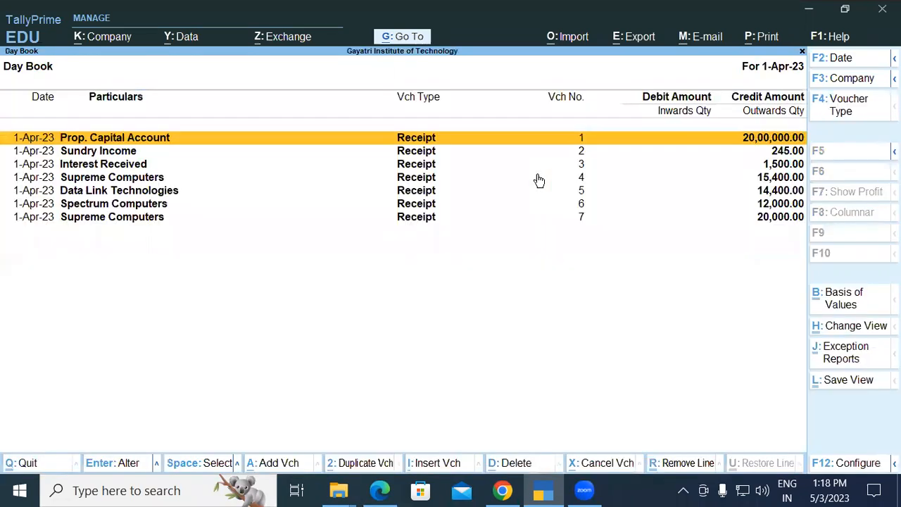
key("Escape")
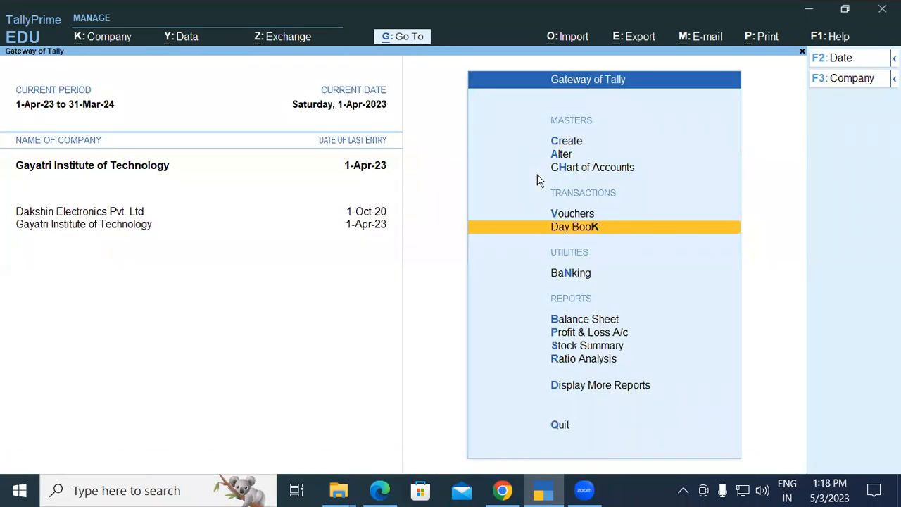
Start a new Receipt voucher and credit the Data Link Technologies ledger.
key("v")
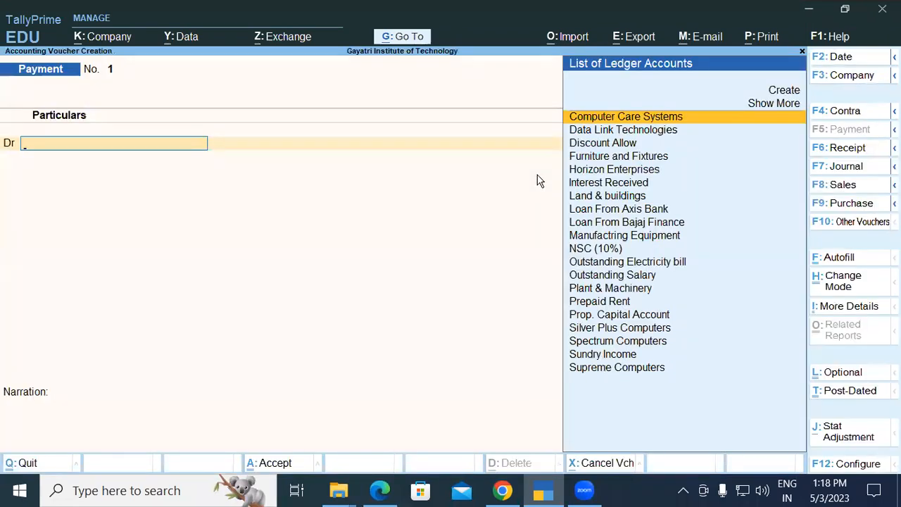
key("F6")
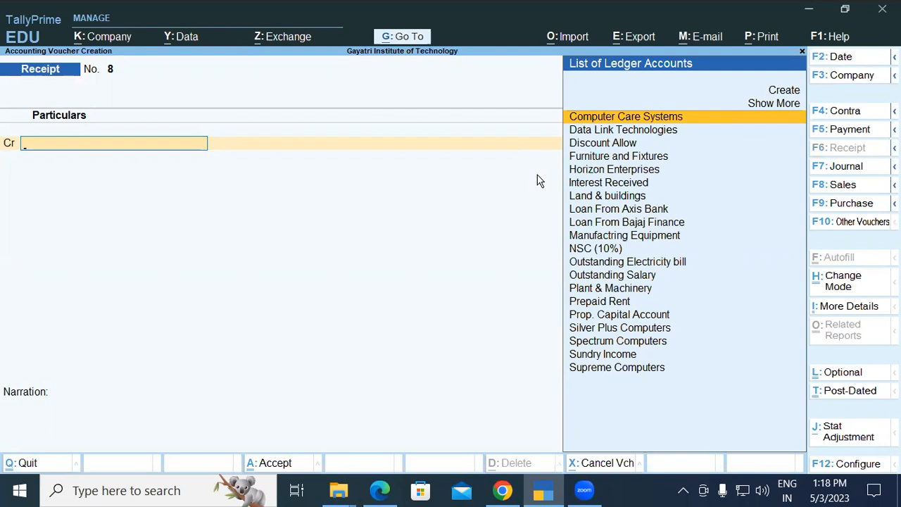
key("Down")
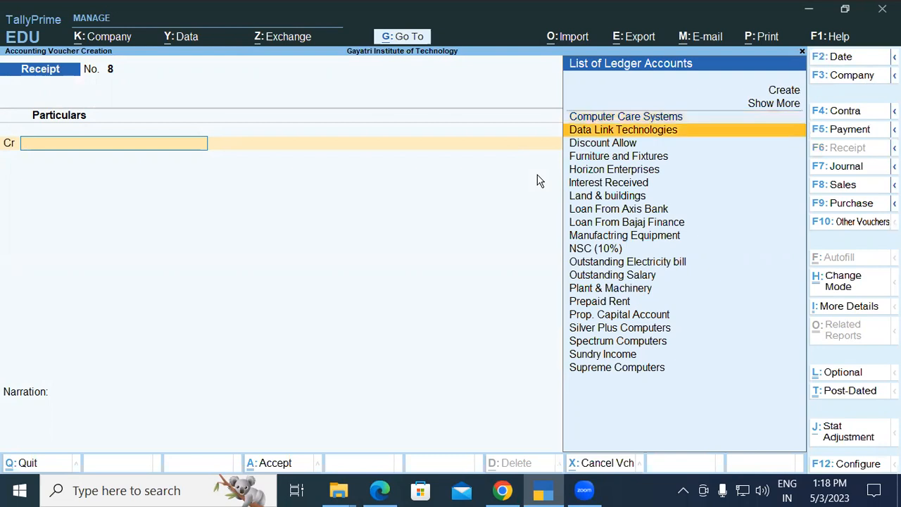
key("Return")
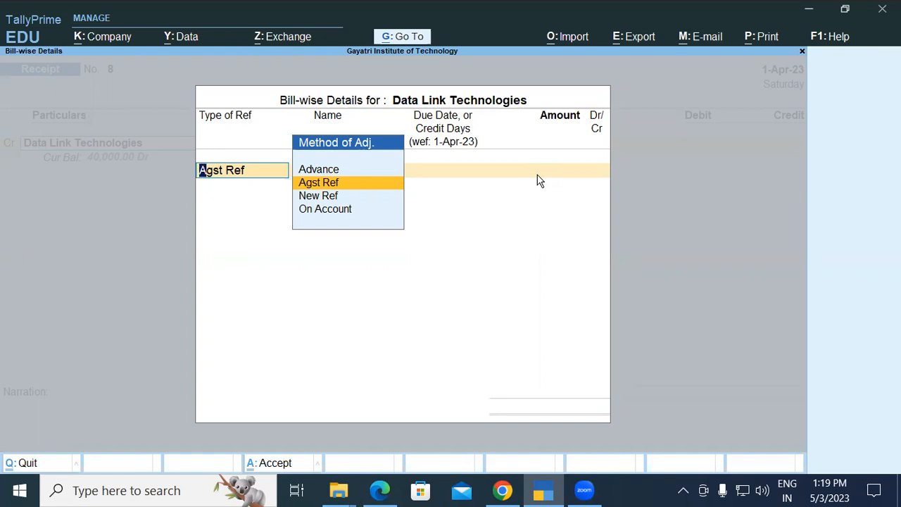
Allocate 10,000 of the Data Link Technologies receipt as Agst Ref against pending bill DLT/002/451.
key("Return")
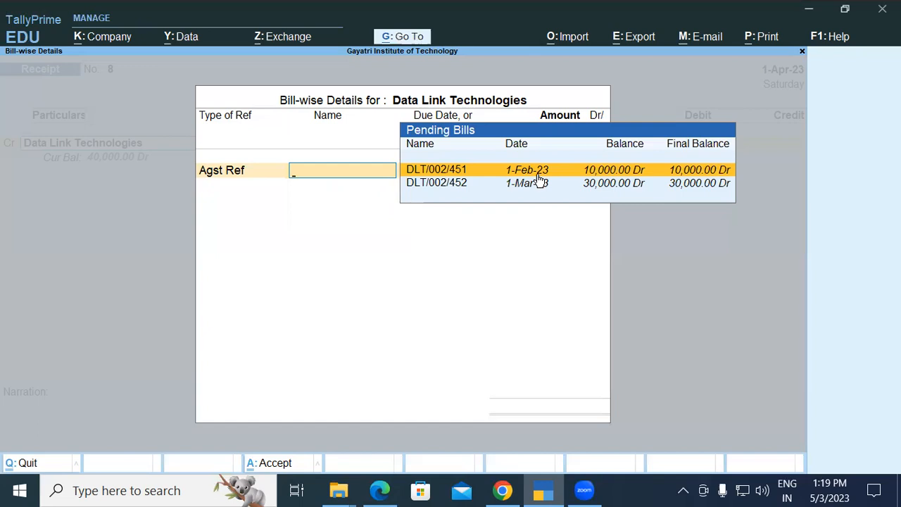
key("BackSpace")
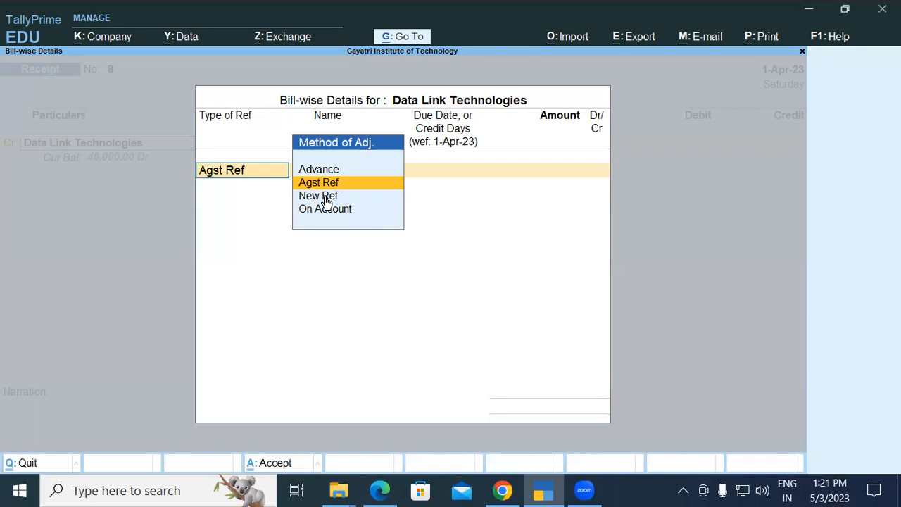
key("Return")
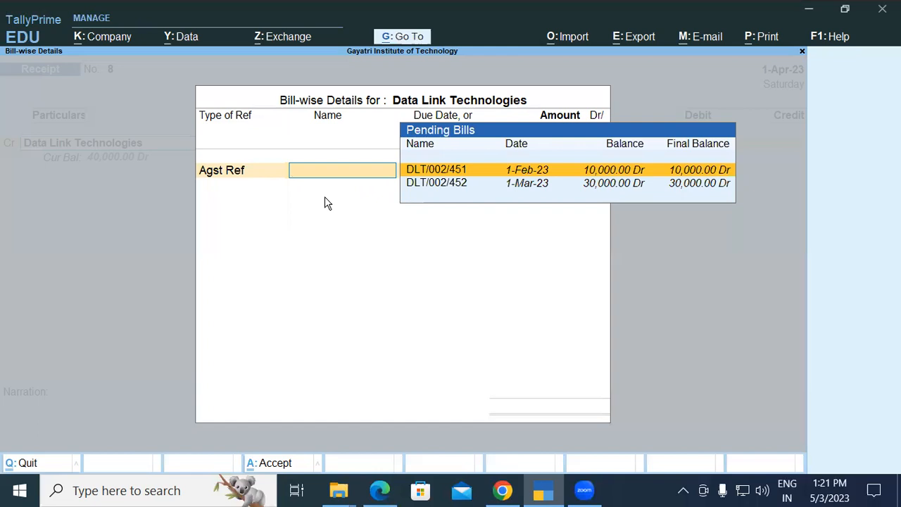
key("Return")
key("Return")
key("Return")
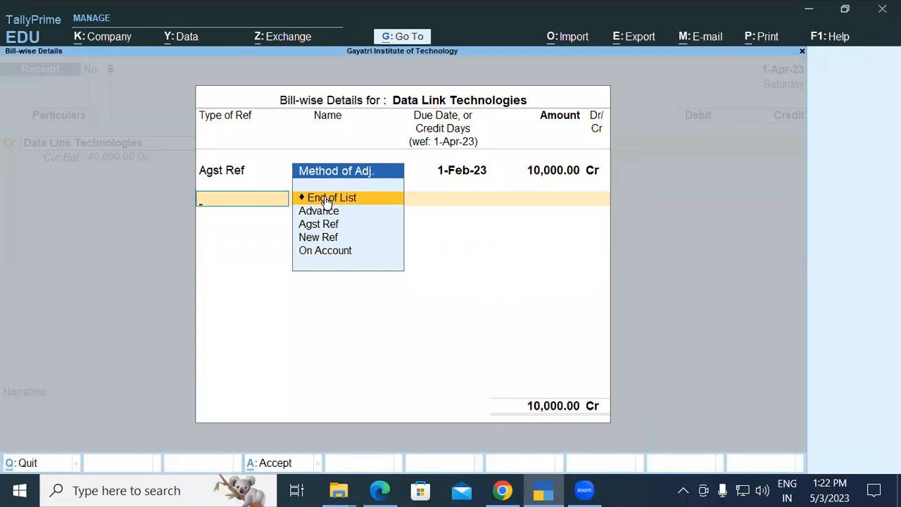
Add a second Agst Ref allocation of 30,000 against pending bill DLT/002/452.
key("Down")
key("Down")
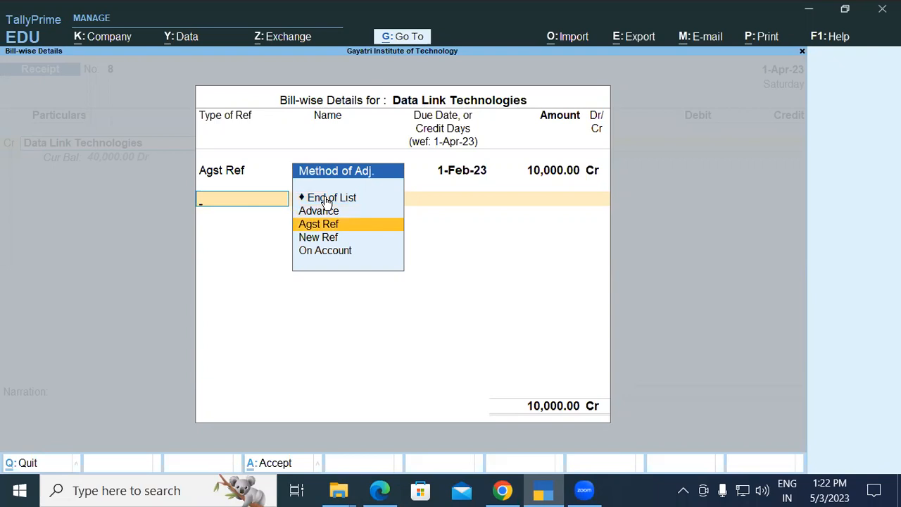
key("Return")
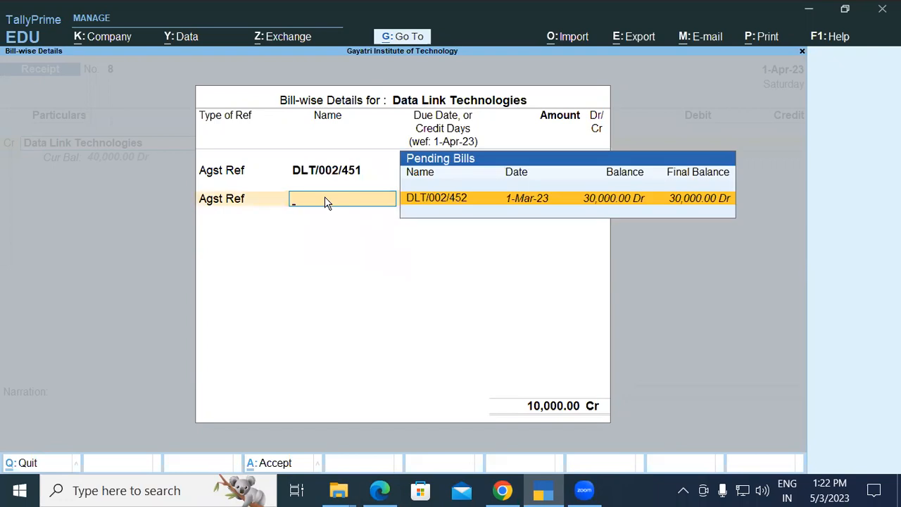
key("Return")
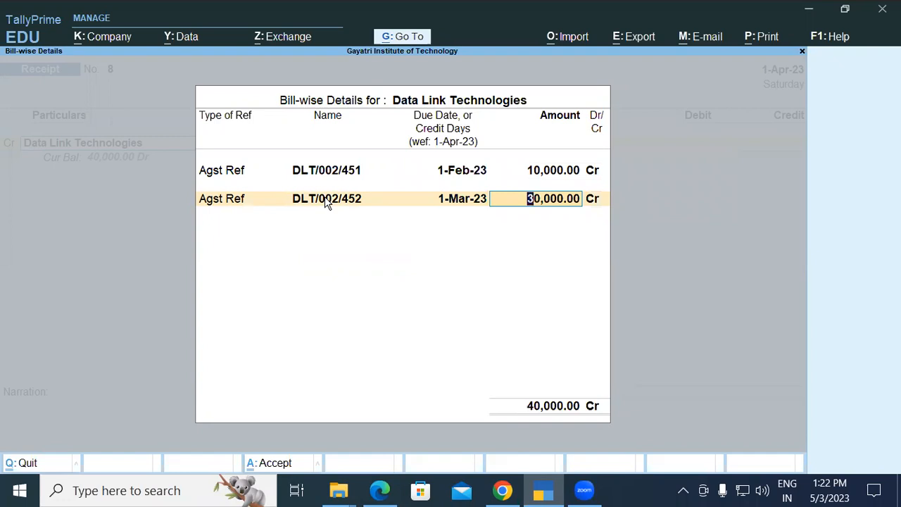
key("Return")
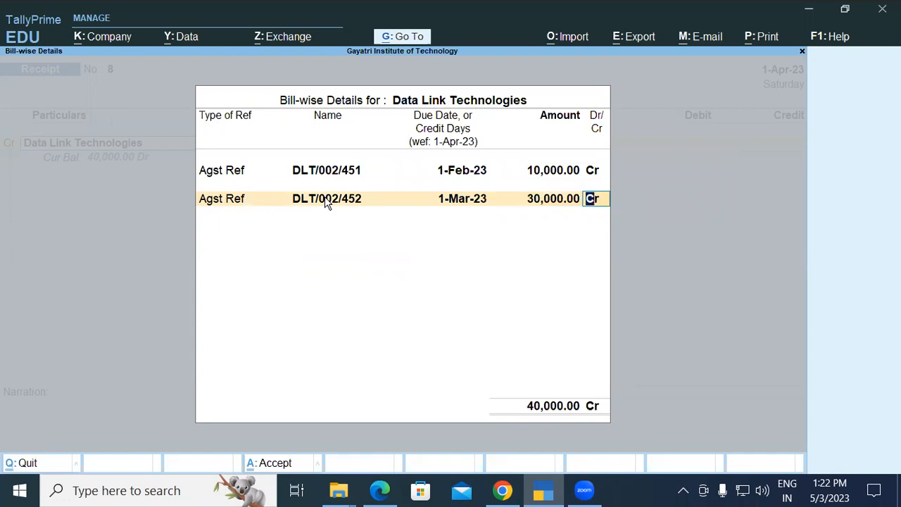
key("Return")
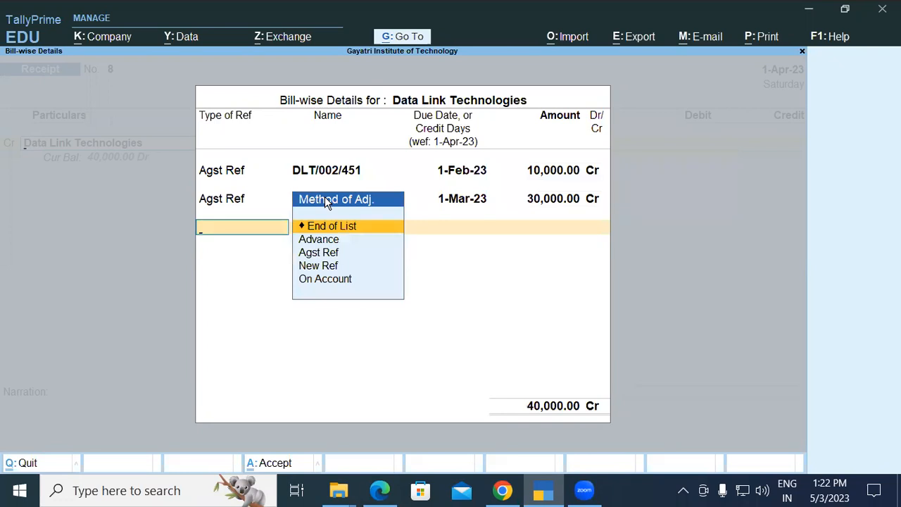
Close the Data Link Technologies bill allocation, then check the 2% cash discount exercise in the PDF and return to the voucher.
key("Return")
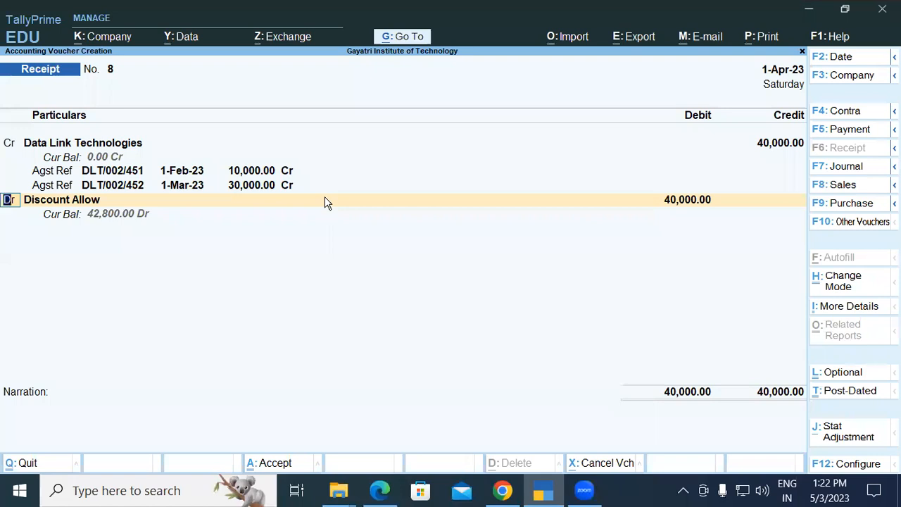
key("ctrl+a")
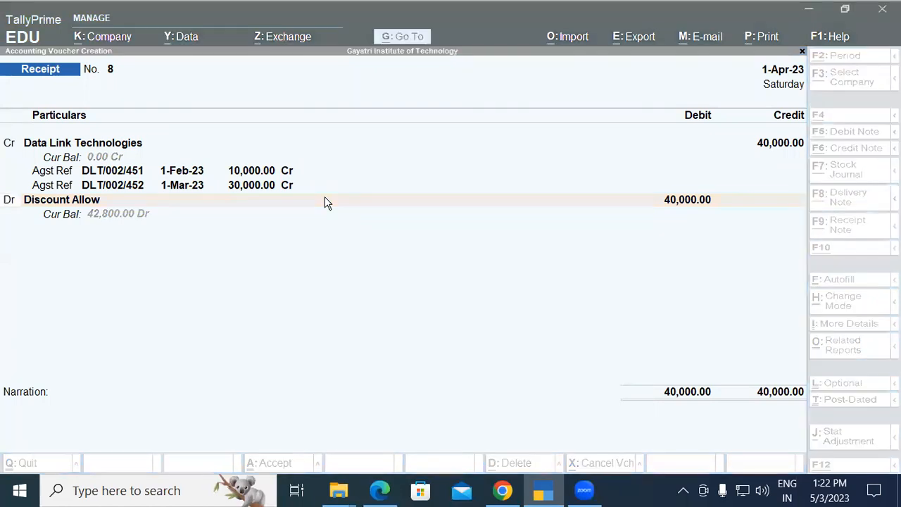
key("alt+Tab")
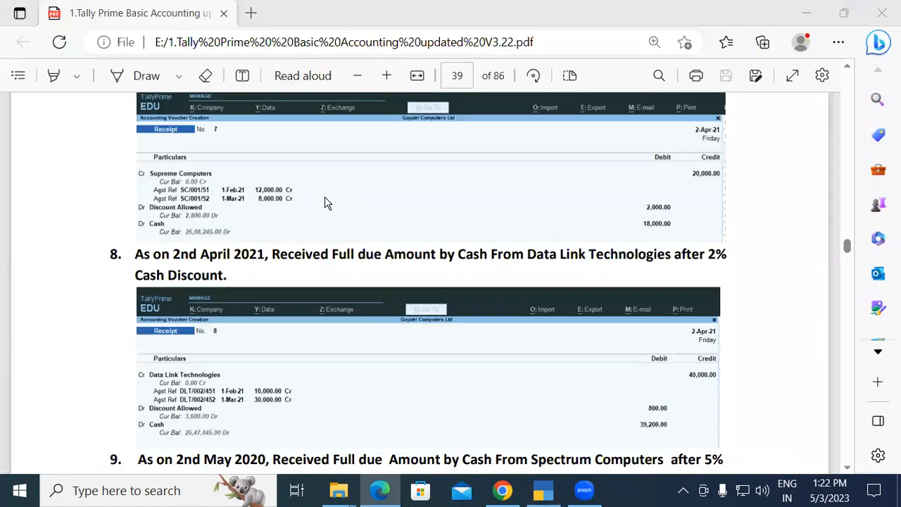
key("alt+Tab")
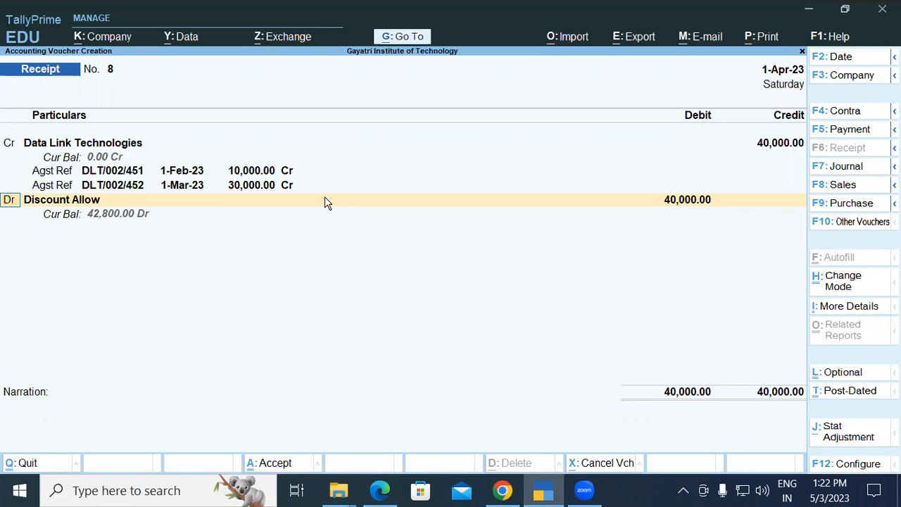
Calculate the 2% discount as 40000*2/100 in the built-in calculator.
key("ctrl+n")
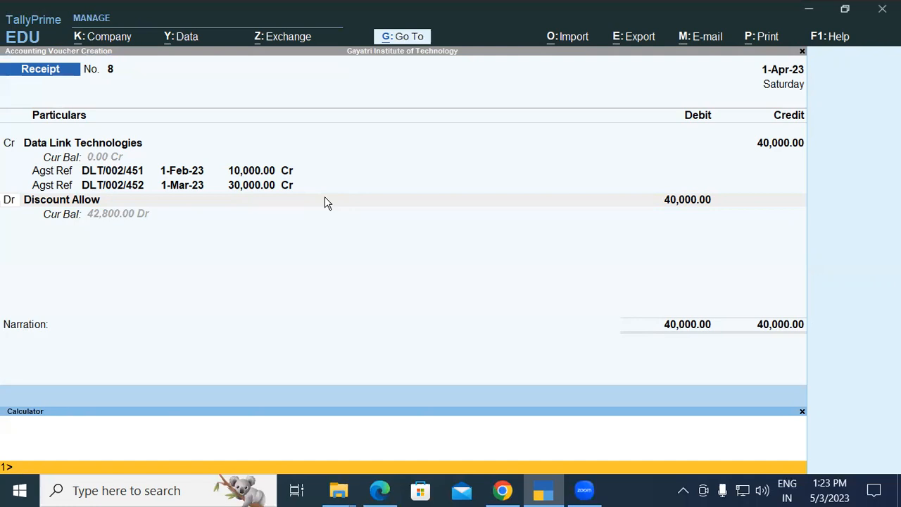
type("40000")
type("*2/100")
key("Return")
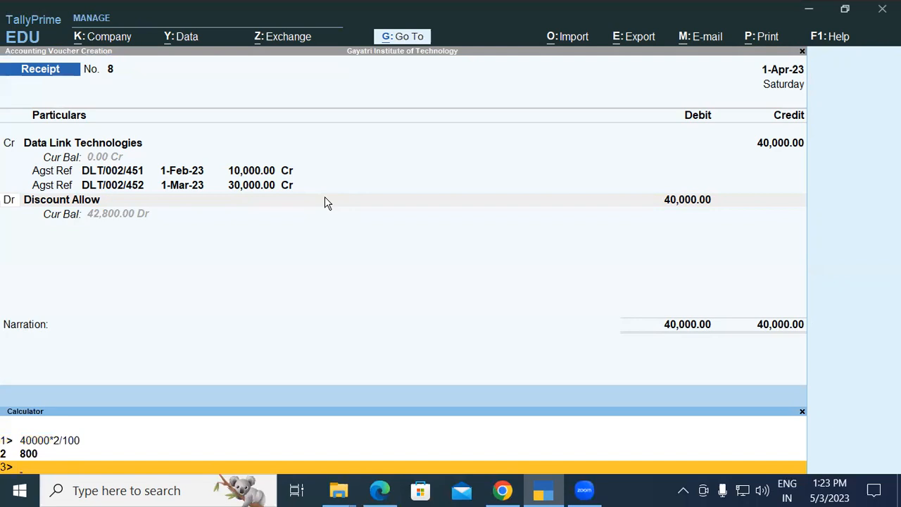
Calculate the net cash receipt as 40000-800 and return to the voucher's debit line.
type("40000-800")
key("Return")
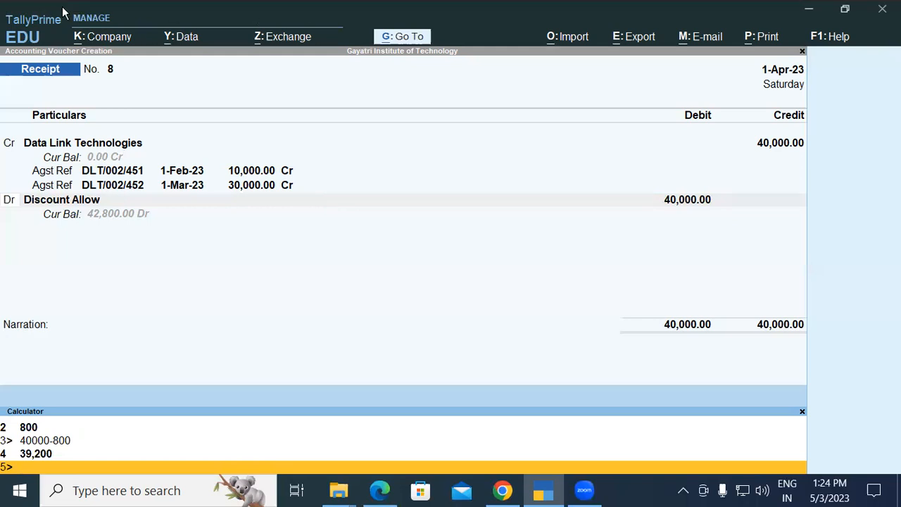
key("ctrl+m")
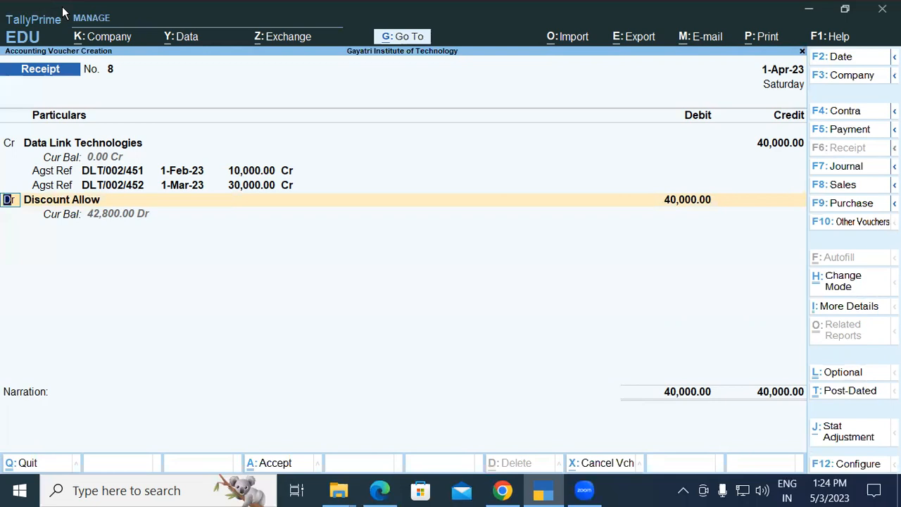
Replace the Discount Allow debit line with the Cash ledger and set its amount to 39,200.
key("Return")
type("C")
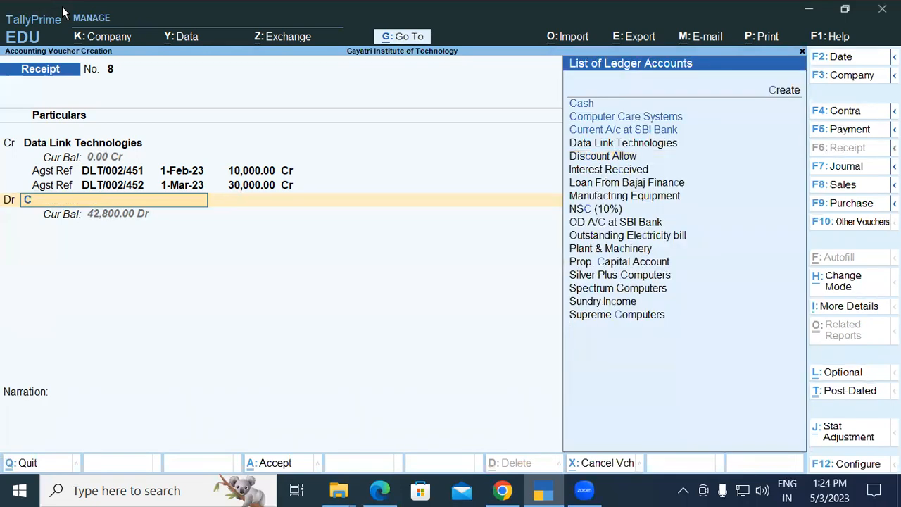
type("a")
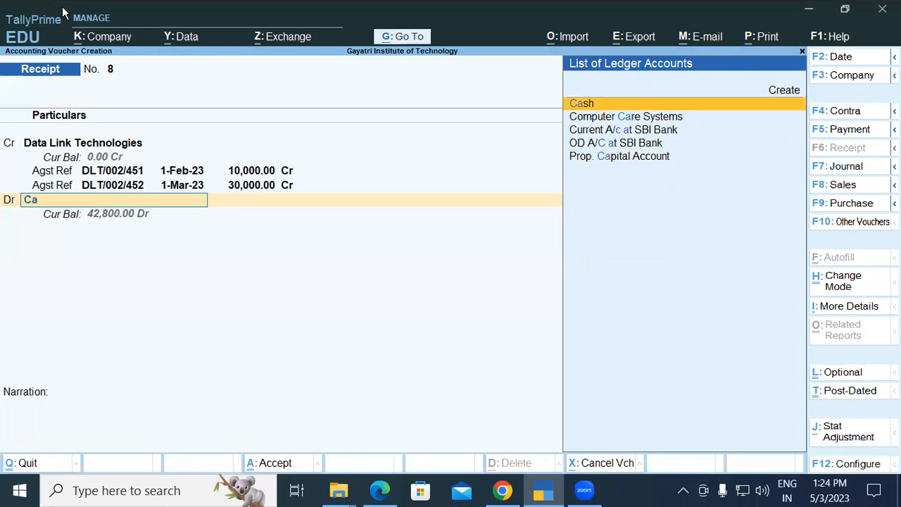
key("Return")
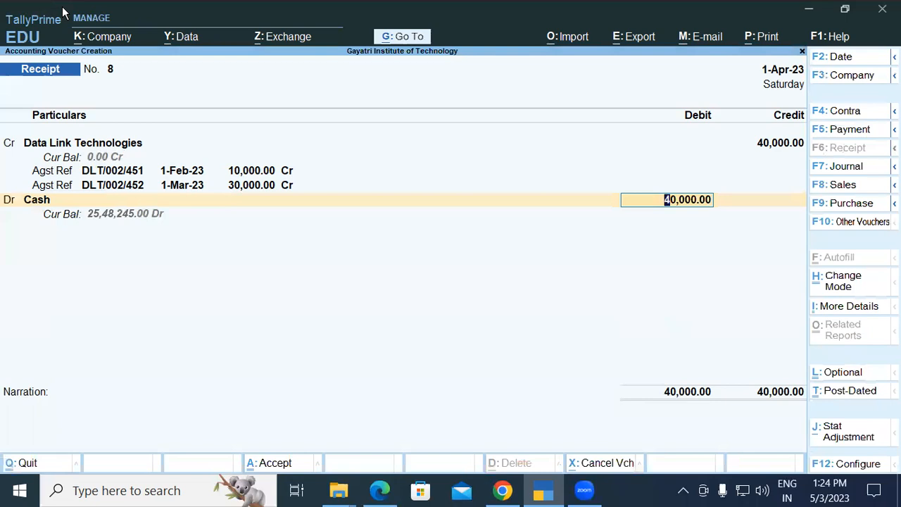
type("39200")
key("Return")
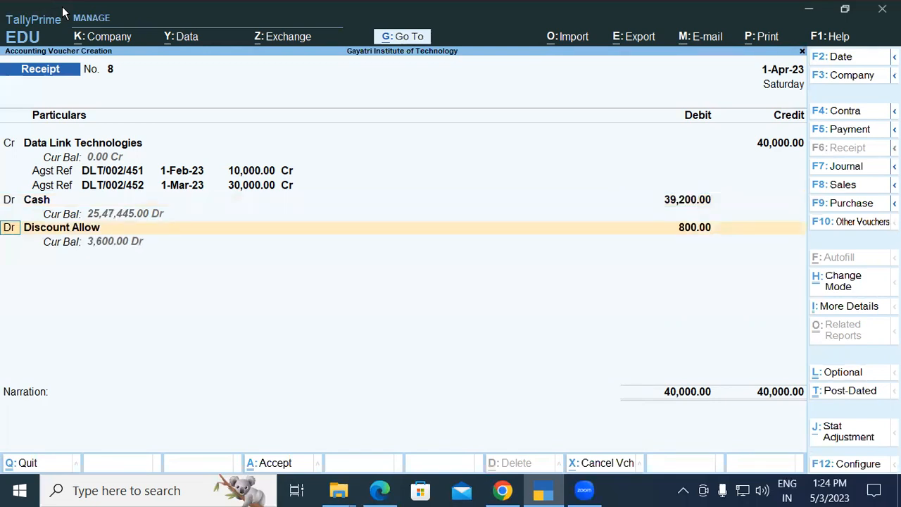
Save the receipt voucher with 800 debited to Discount Allow and no narration, and leave voucher entry.
key("Return")
key("Return")
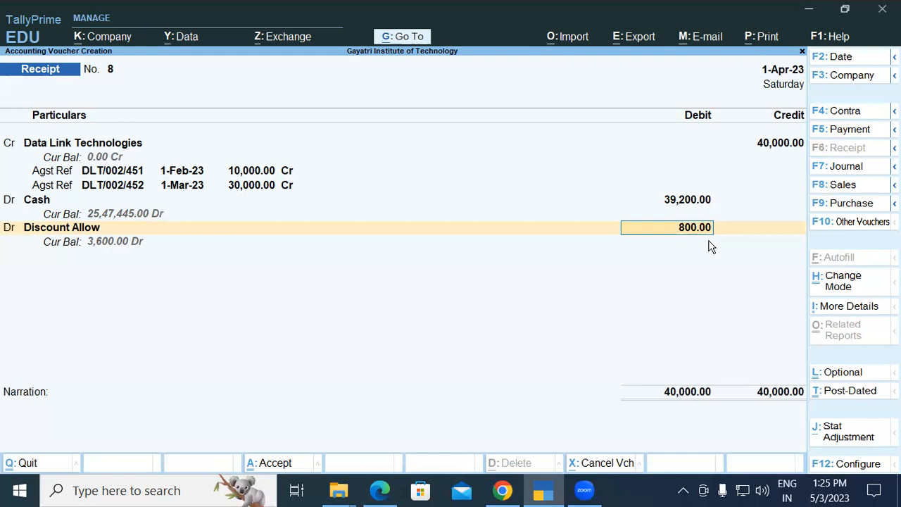
key("Return")
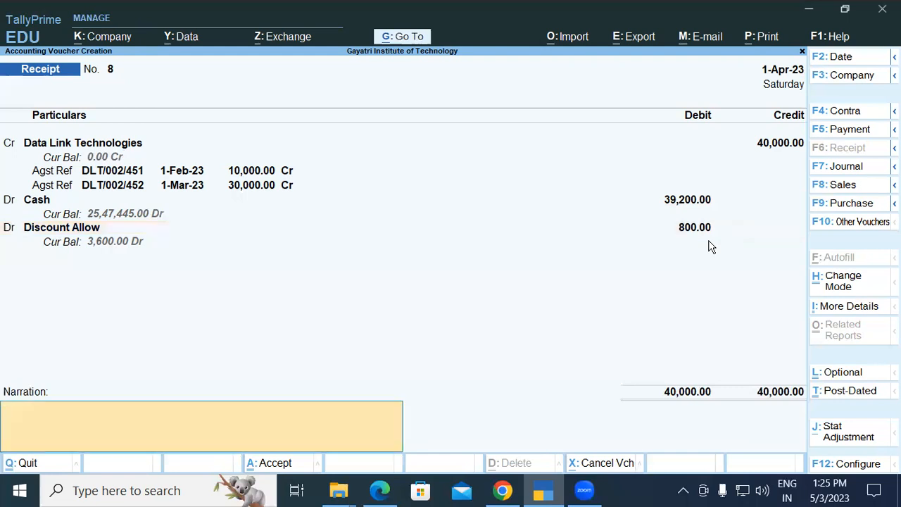
key("Return")
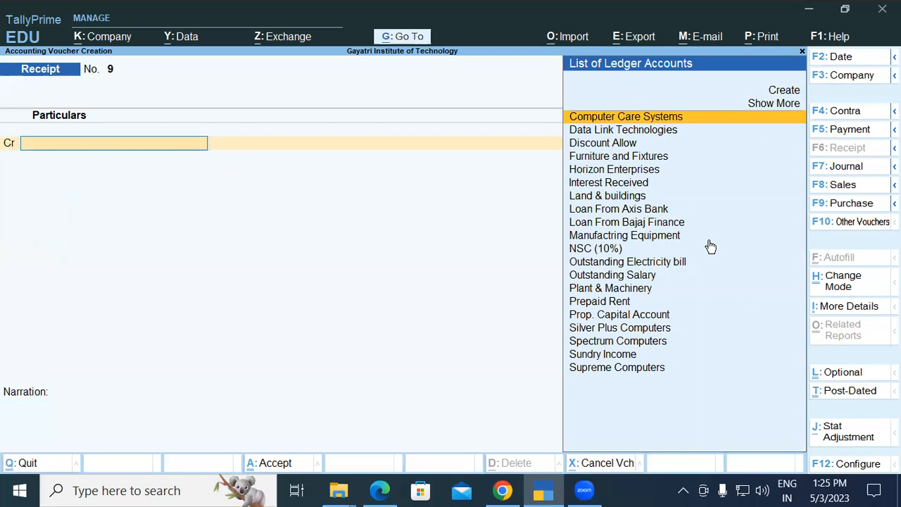
key("Escape")
key("Return")
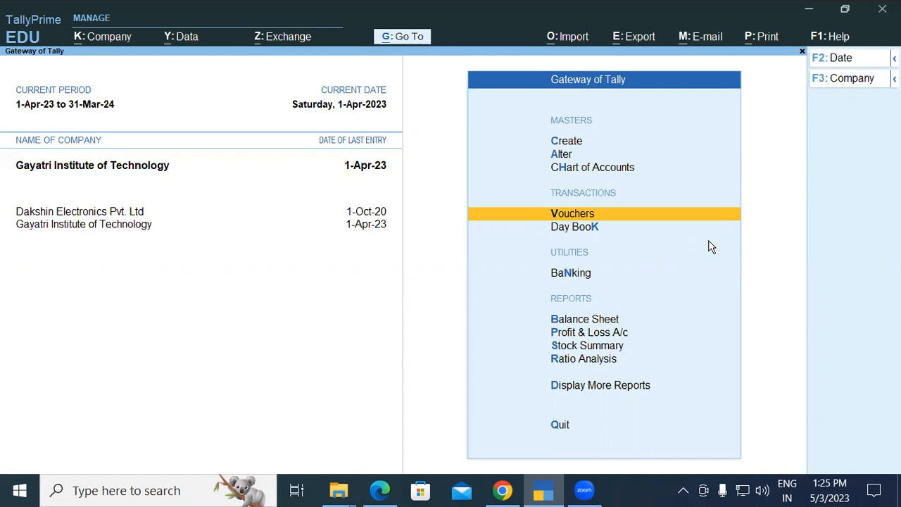
Open the Balance Sheet and expand it to the detailed view.
key("Down")
key("Down")
key("Down")
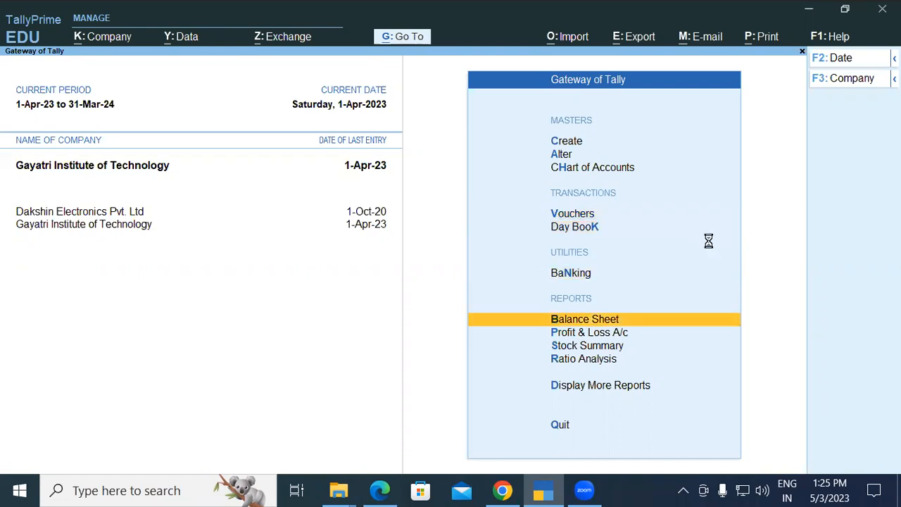
key("Return")
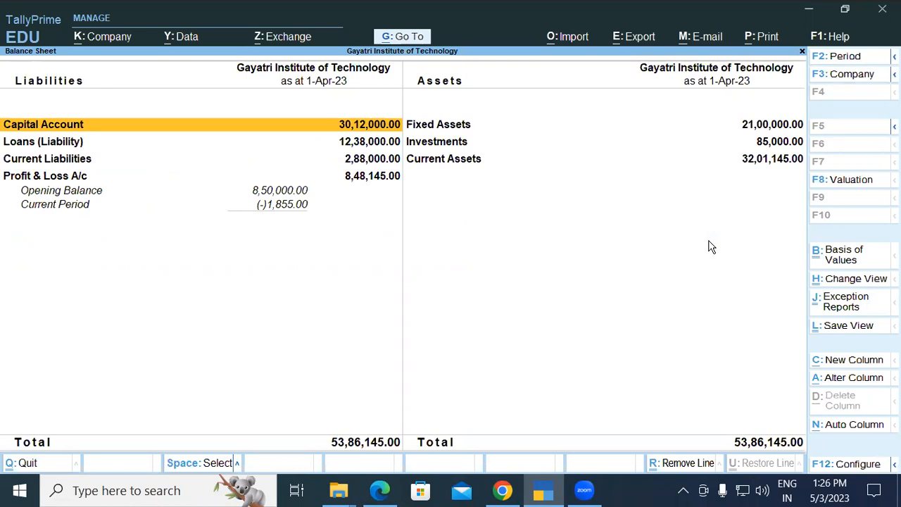
key("alt+F5")
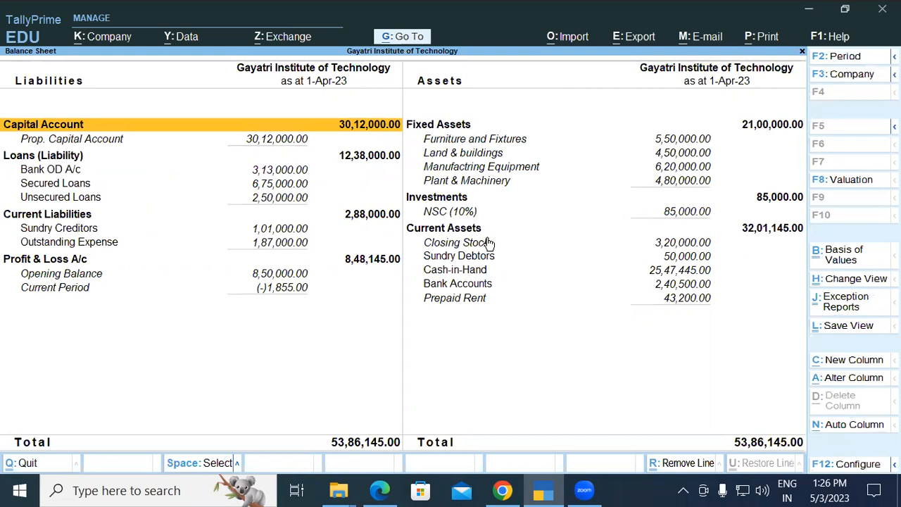
Drill into Sundry Debtors and its Debtors North group to check outstanding balances, and return to the Gateway of Tally.
left_click(473, 259)
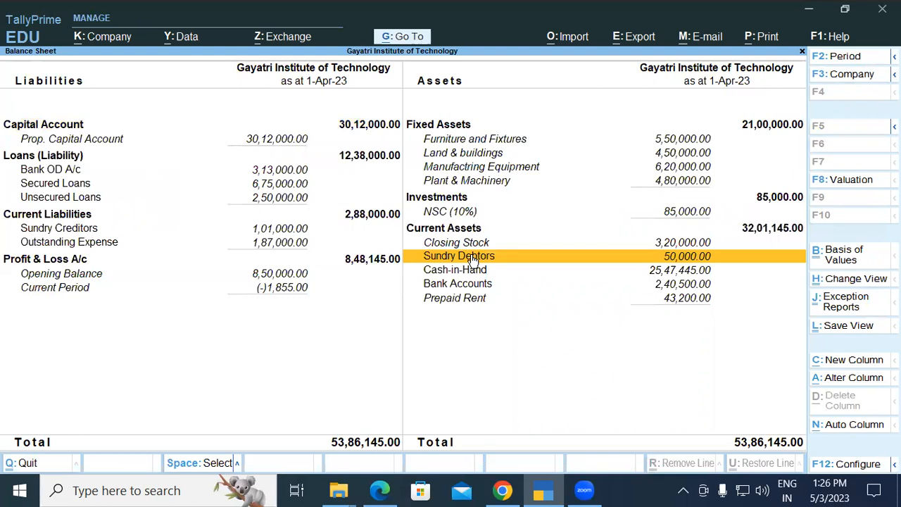
left_click(471, 257)
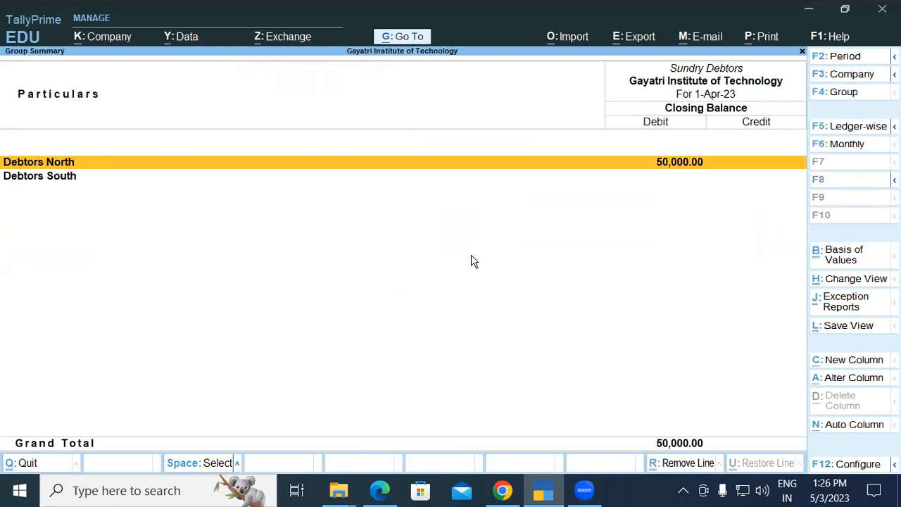
key("Return")
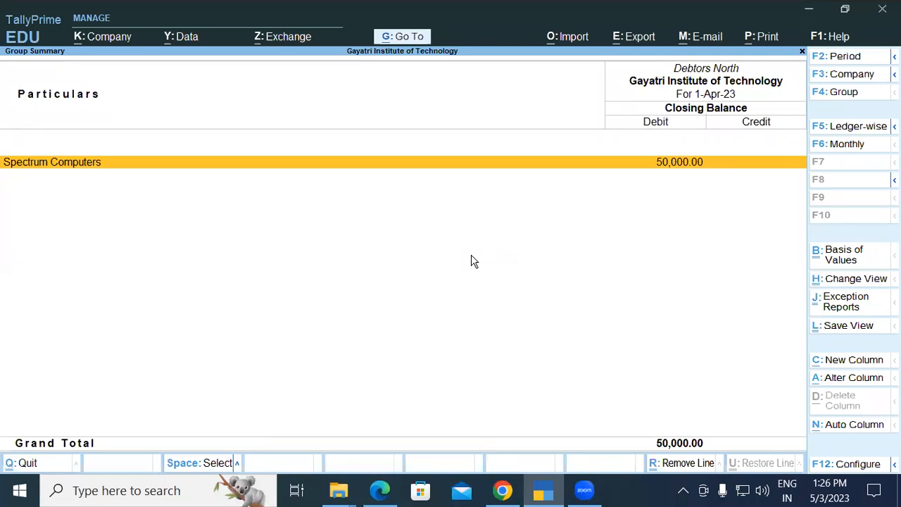
key("Escape")
key("Escape")
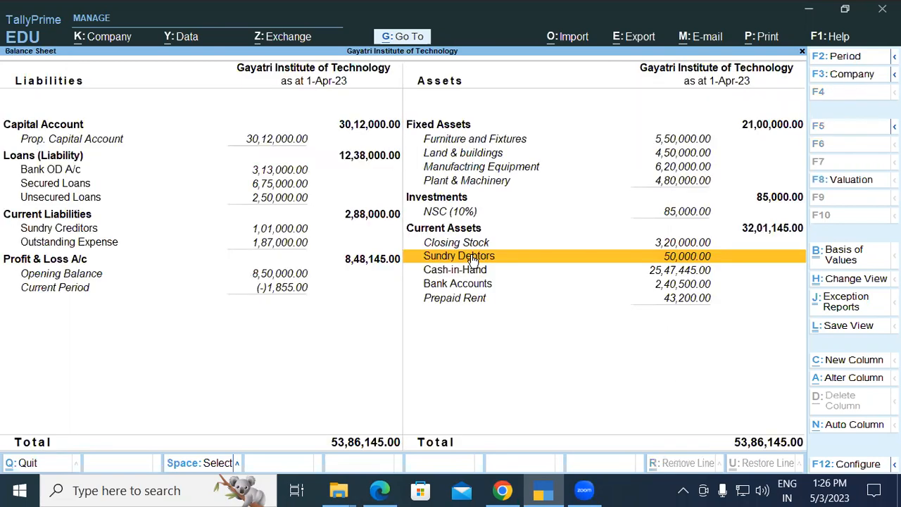
key("Escape")
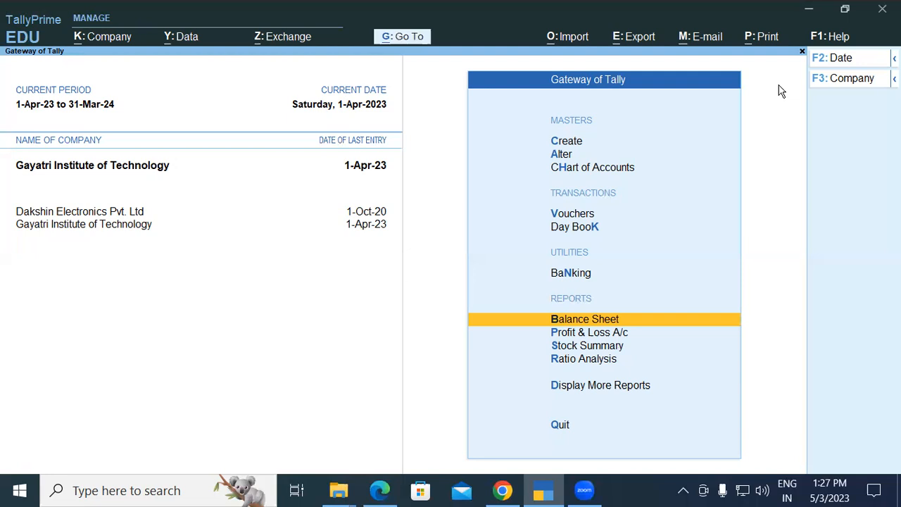
Open the Profit & Loss A/c in detailed view, examine the Discount Allow expense, and return to the Gateway of Tally.
key("Down")
key("Return")
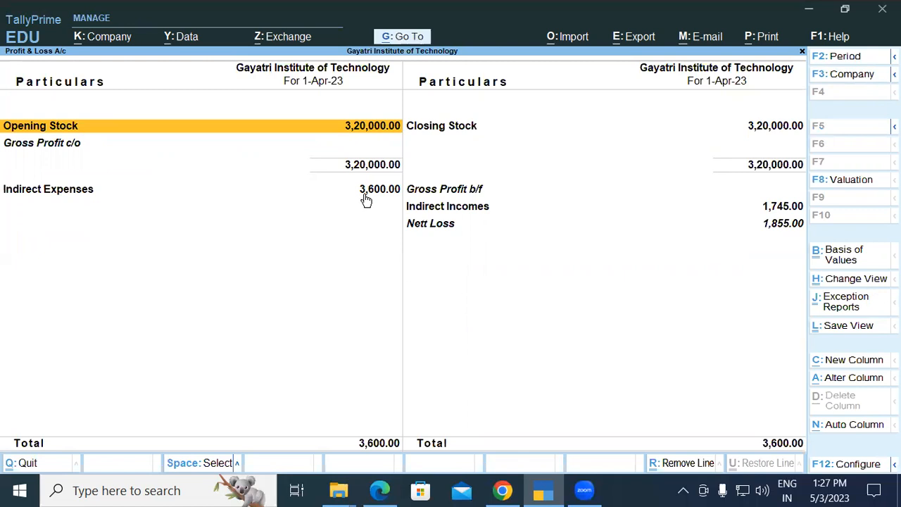
key("alt")
key("alt+F5")
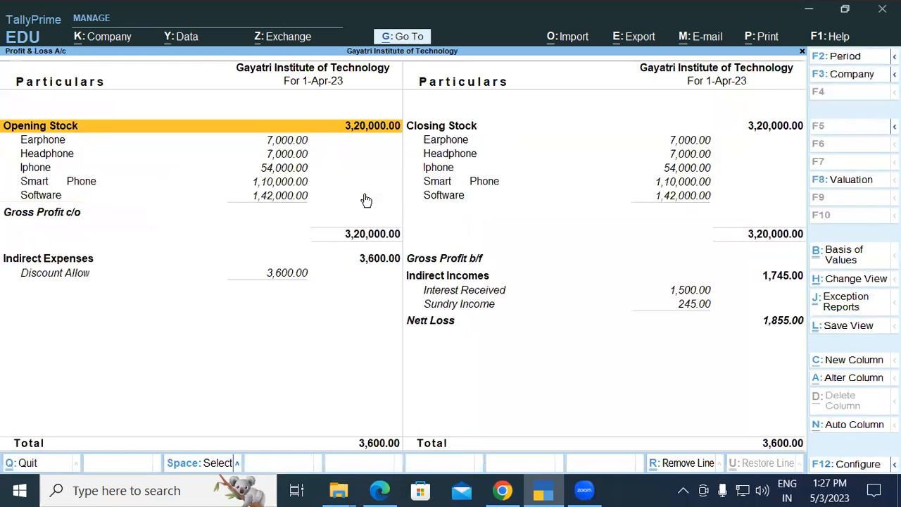
left_click(70, 271)
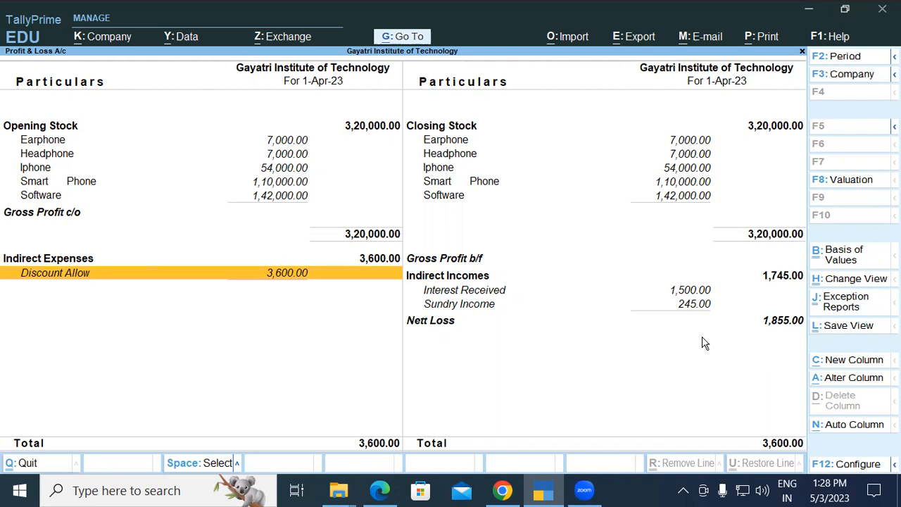
key("Escape")
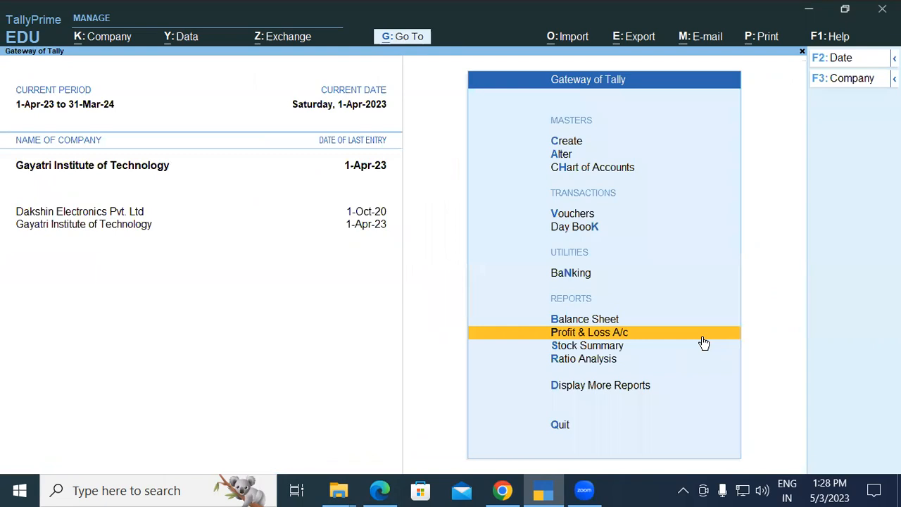
Open voucher entry for a new Receipt voucher.
key("Up")
key("Up")
key("Up")
key("Up")
key("Return")
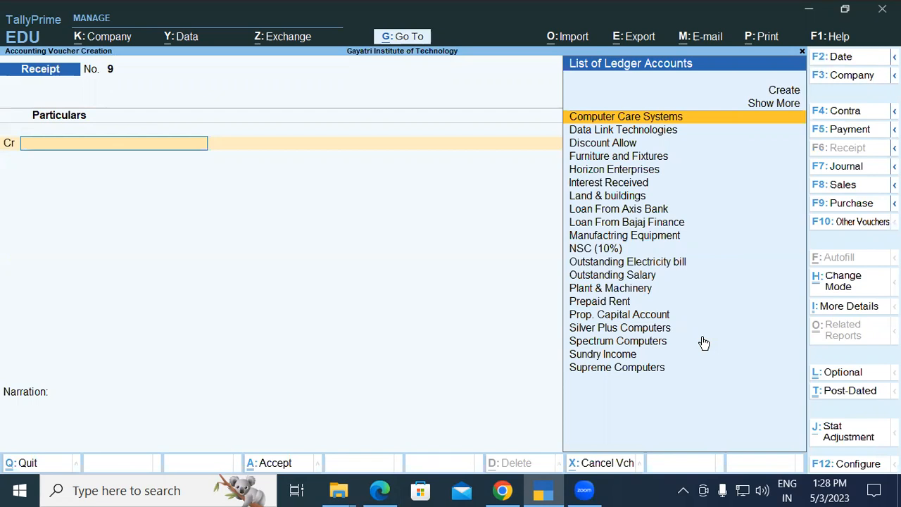
Start creating a ledger from the voucher and name it Fee Receieve In Cash.
key("alt+c")
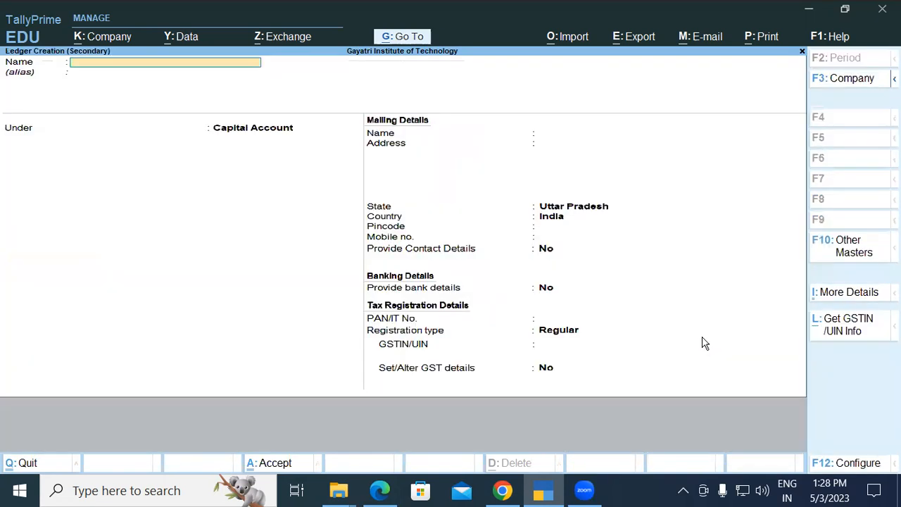
type("Fee Receieve In Cash")
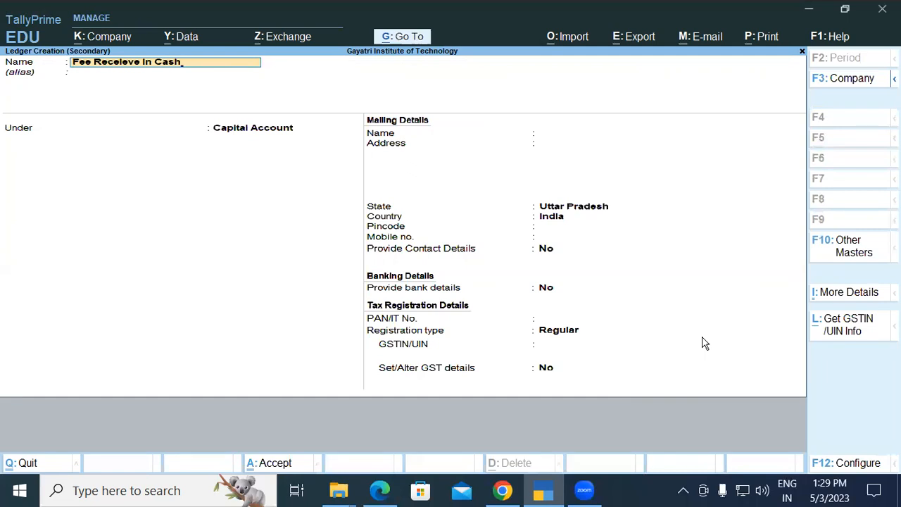
key("Return")
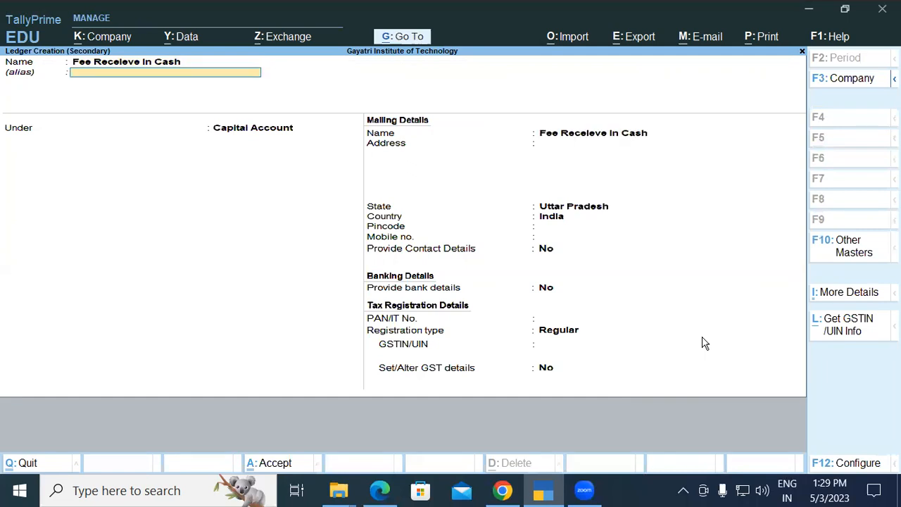
Leave the alias blank, group the ledger under Indirect Incomes, and keep its type as Not Applicable.
key("Return")
type("Ind")
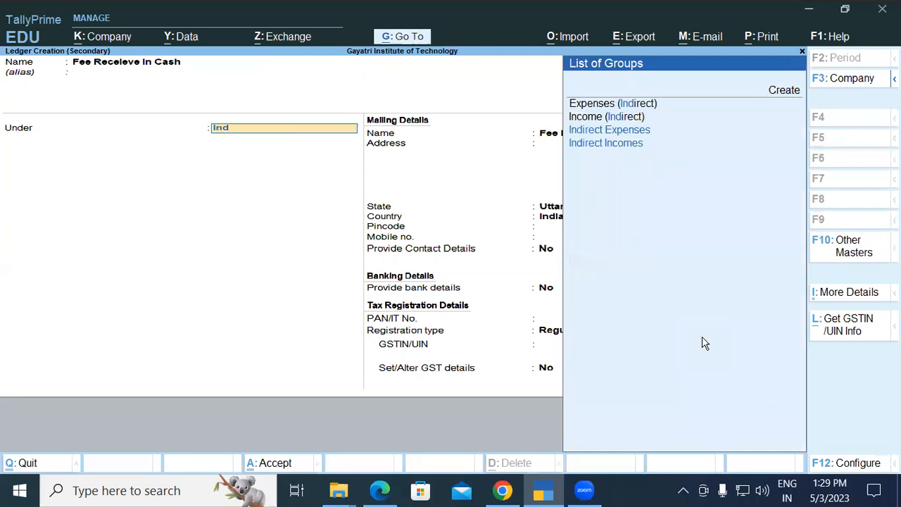
key("Down")
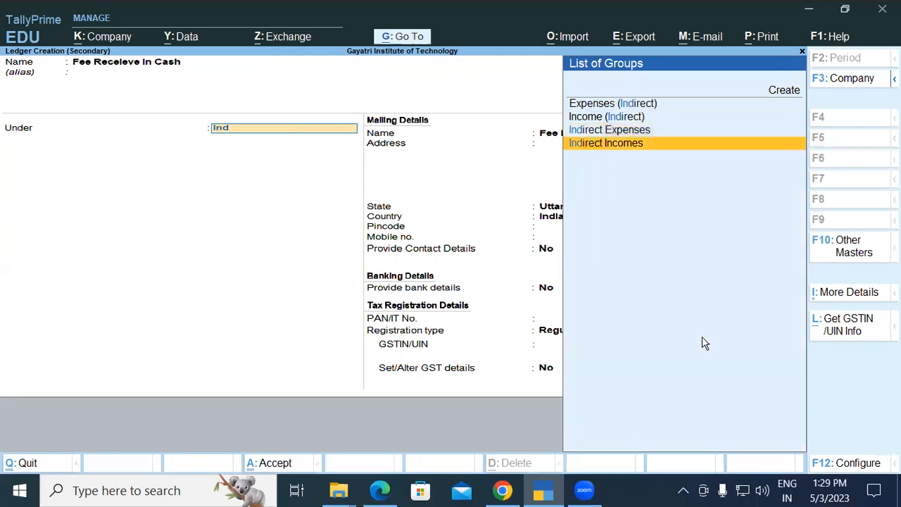
key("Return")
key("Return")
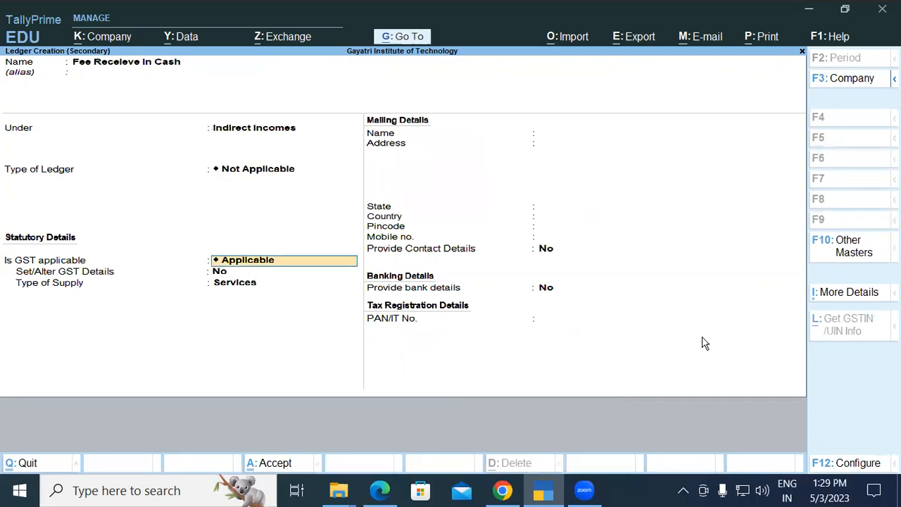
Set GST to Not Applicable for the Fee Receieve in Cash ledger and save it.
type("No")
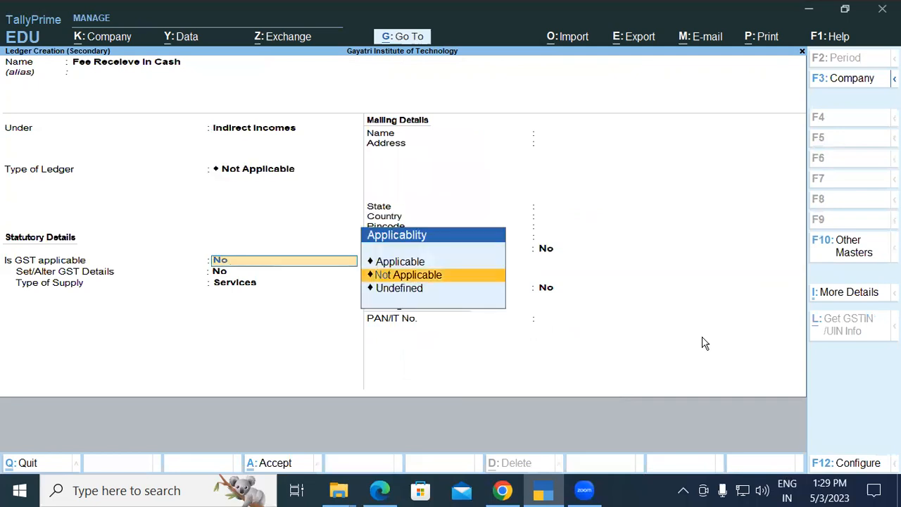
key("Return")
key("Return")
key("ctrl+a")
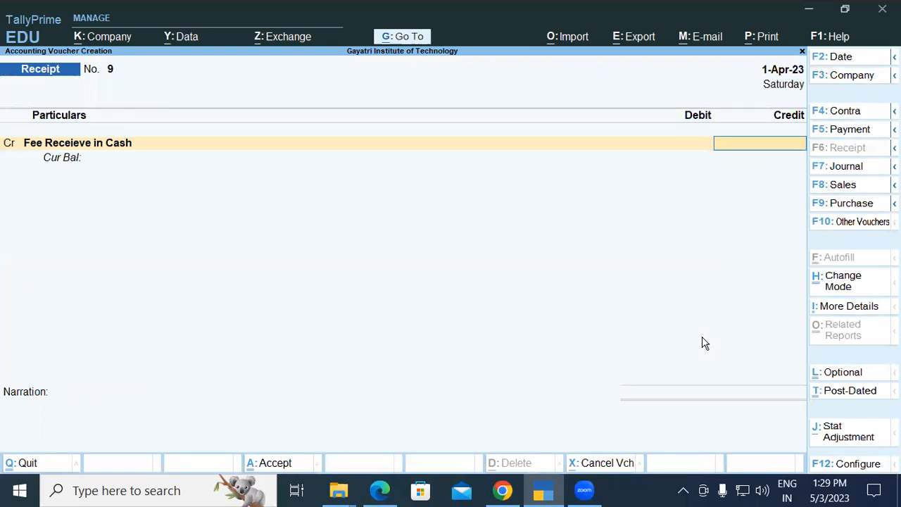
Credit Fee Receieve in Cash with 1,00,000, debit Cash for the same amount, save the receipt without narration, and leave voucher entry.
type("100000")
key("Return")
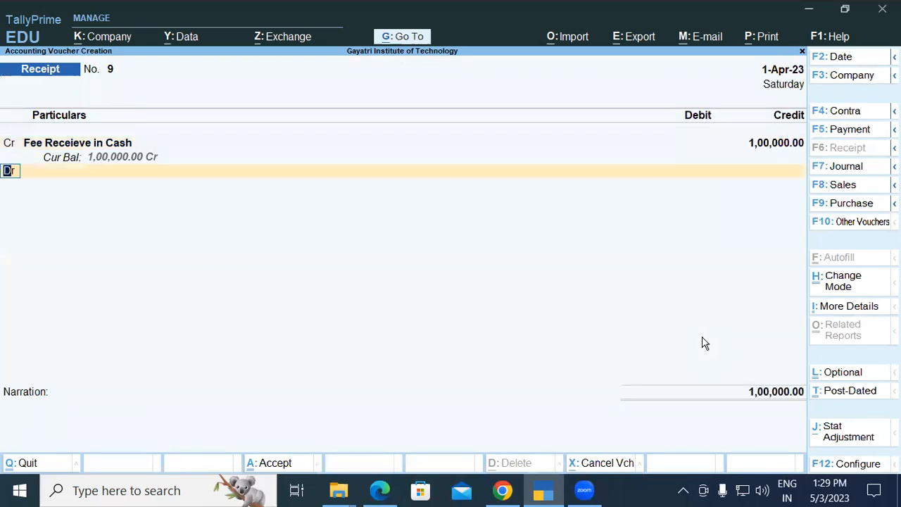
key("Return")
type("Cash")
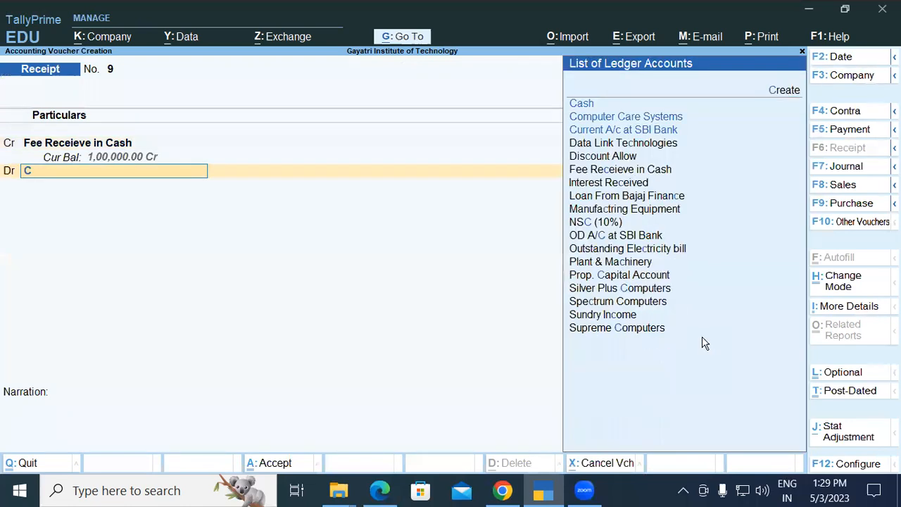
key("Return")
key("Return")
key("Return")
key("Return")
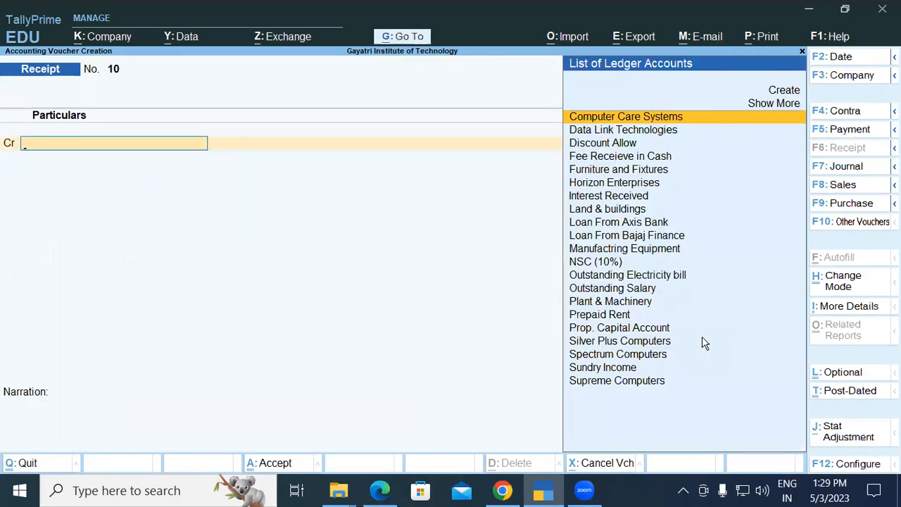
key("Escape")
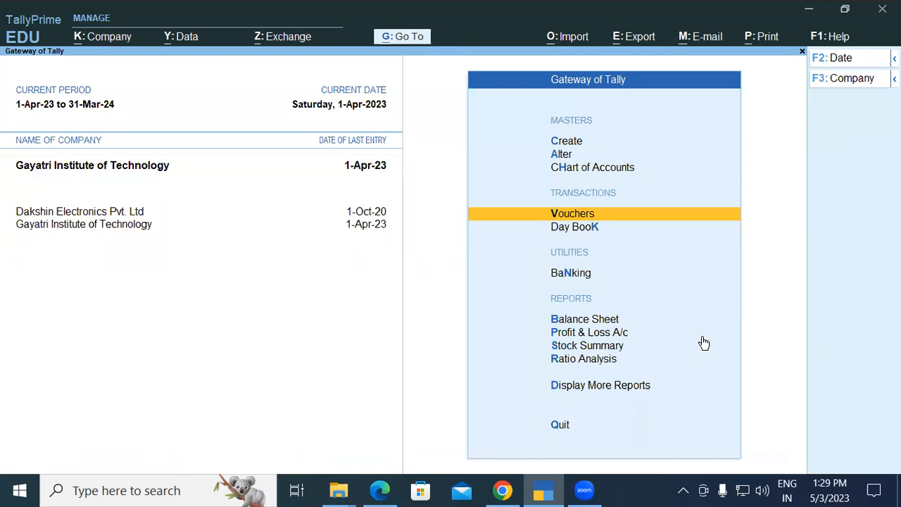
Open the Profit & Loss A/c, examine the indirect incomes and nett profit, and return to the Gateway of Tally.
key("Down")
key("Down")
key("Down")
key("Down")
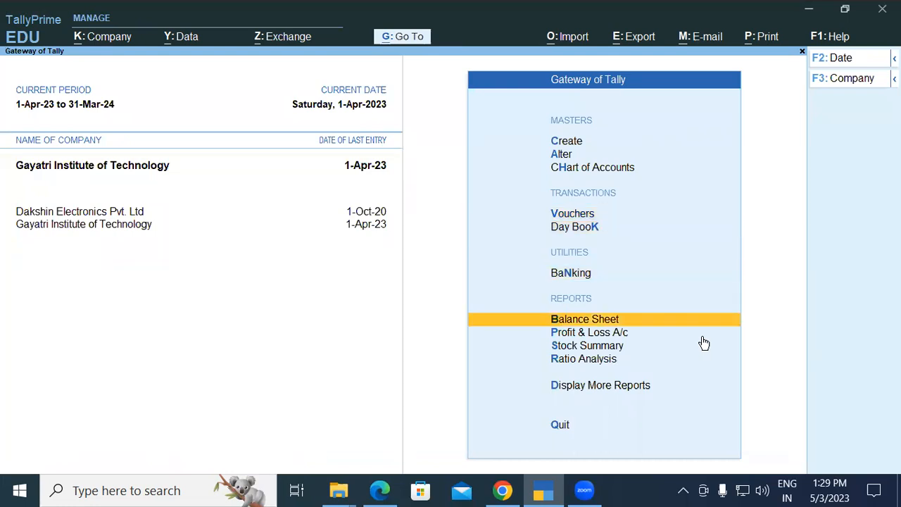
key("Return")
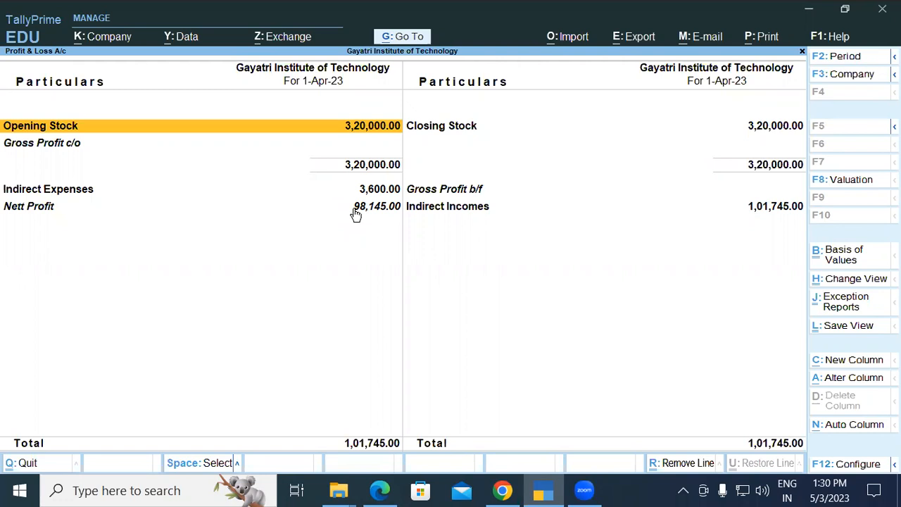
key("Escape")
Delete the Fee Receieve in Cash receipt voucher from the Day Book and return to the Gateway of Tally.
key("Up")
key("Up")
key("Up")
key("Up")
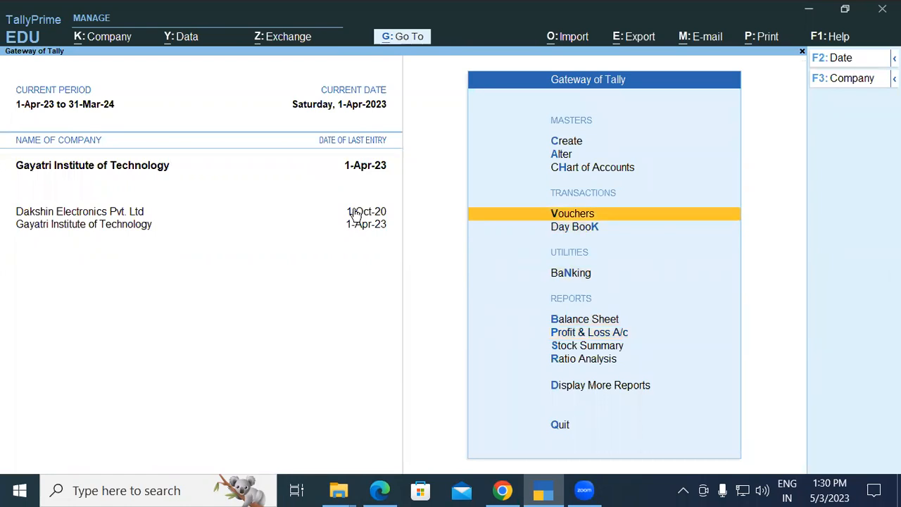
key("Down")
key("Return")
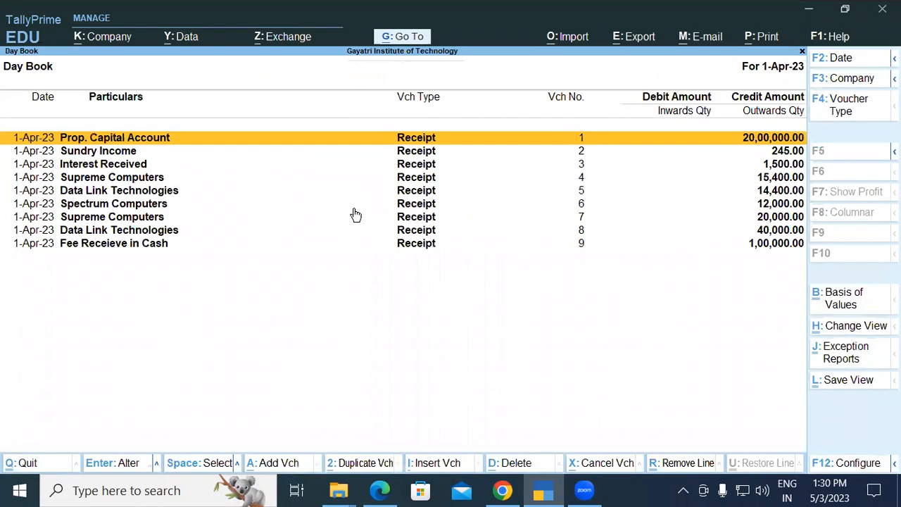
key("Down")
key("Down")
key("Down")
key("Down")
key("Down")
key("Down")
key("Down")
key("Down")
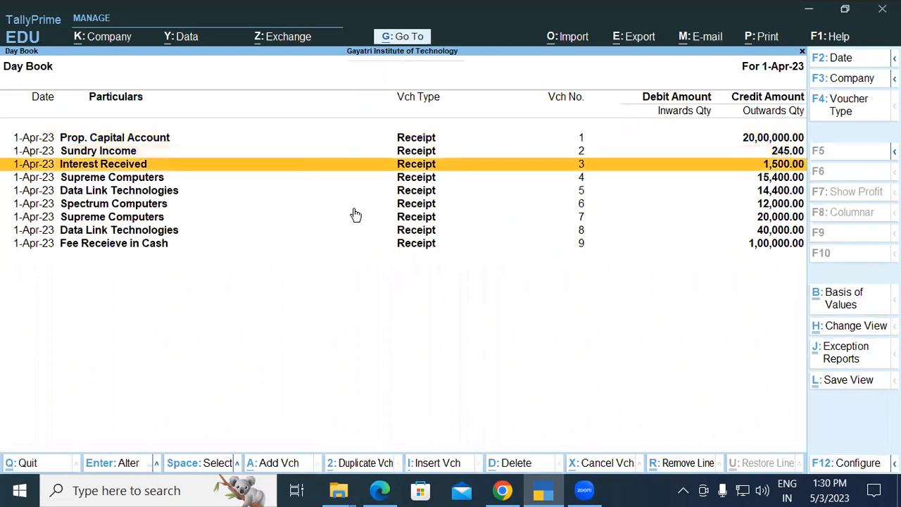
key("Return")
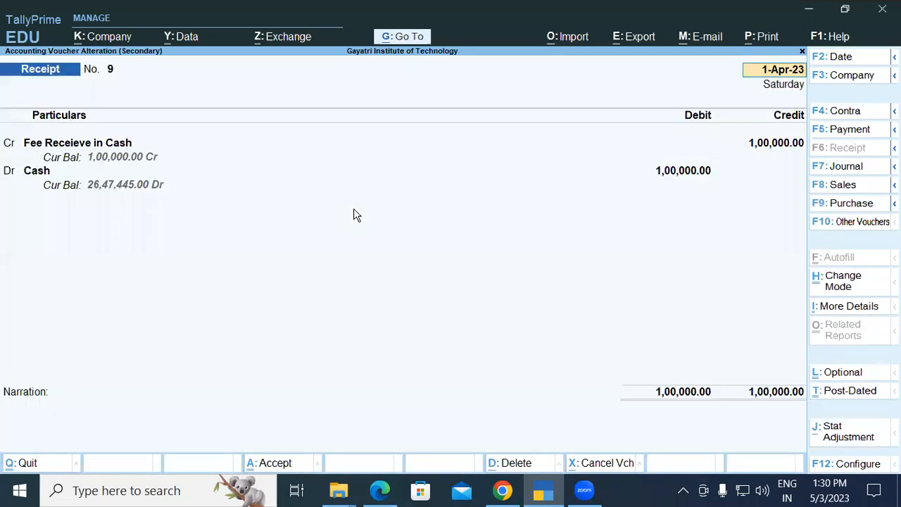
key("alt+d")
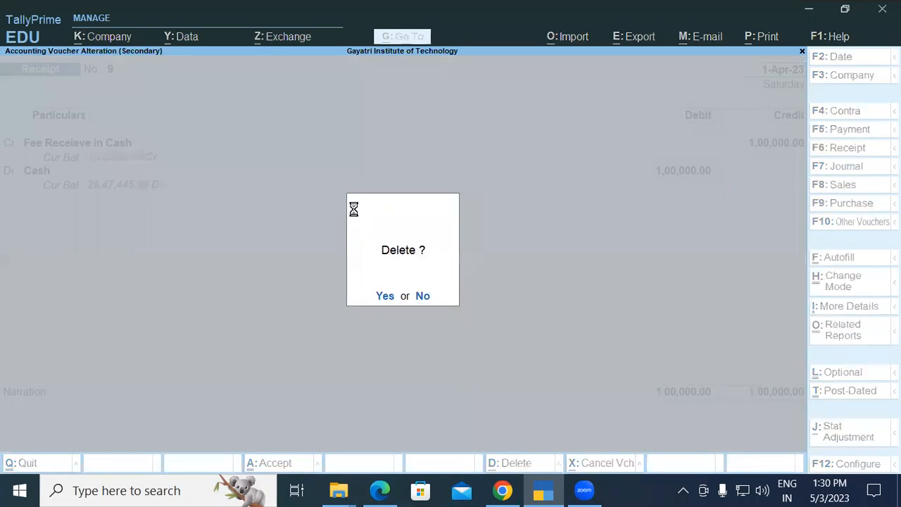
key("Return")
key("Escape")
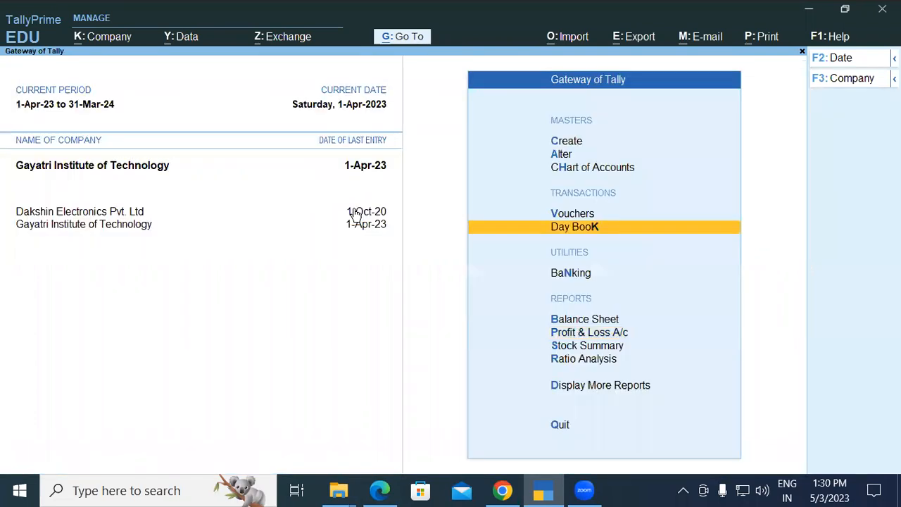
Switch to the exercise PDF in Edge, read task 9 about the Spectrum Computers receipt, and switch back to TallyPrime.
key("alt+Tab")
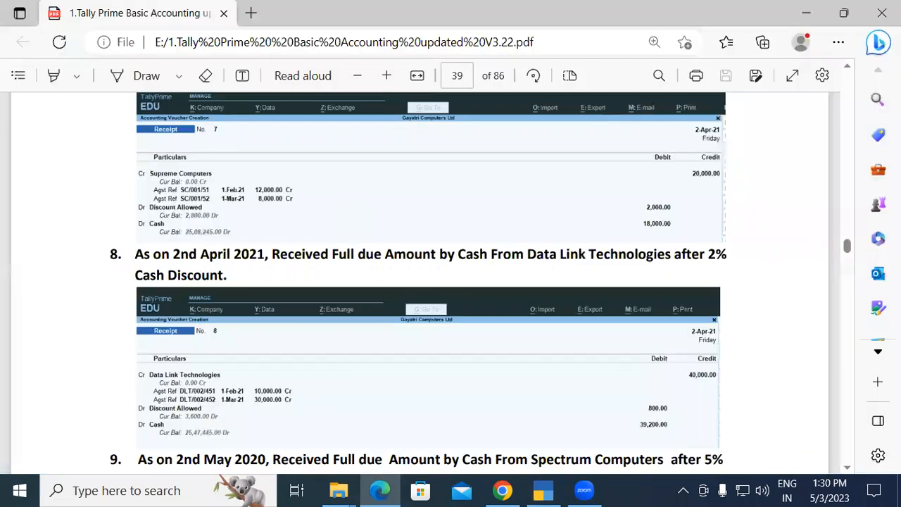
scroll(829, 448, "down", 1)
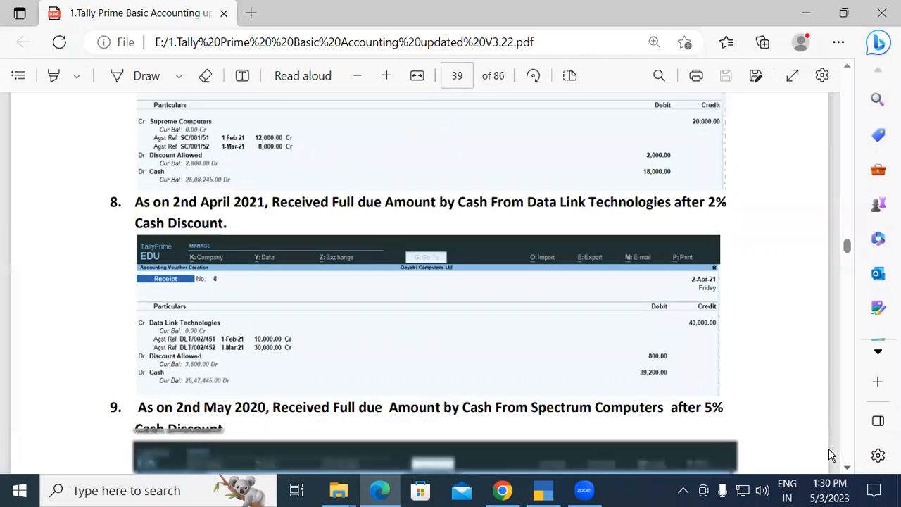
scroll(829, 449, "down", 1)
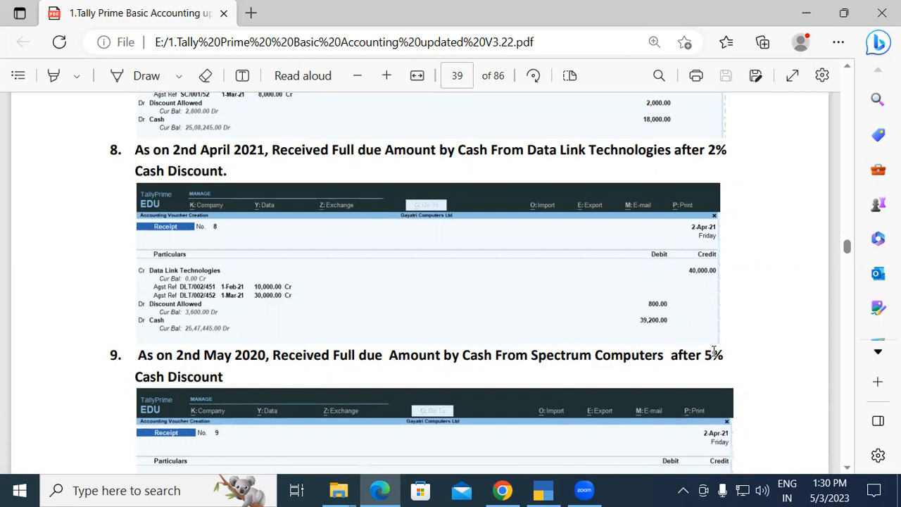
left_click(543, 491)
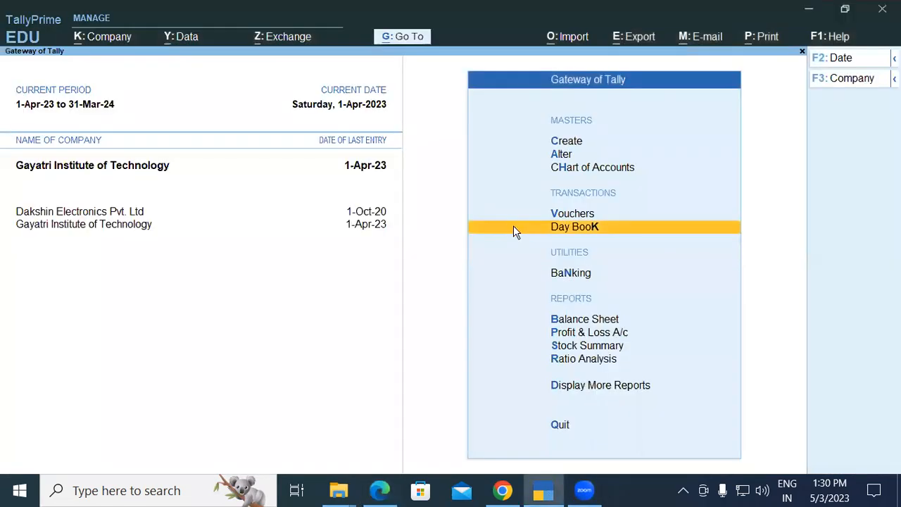
Start a new Receipt voucher and credit the Spectrum Computers ledger.
type("v")
type("Spe")
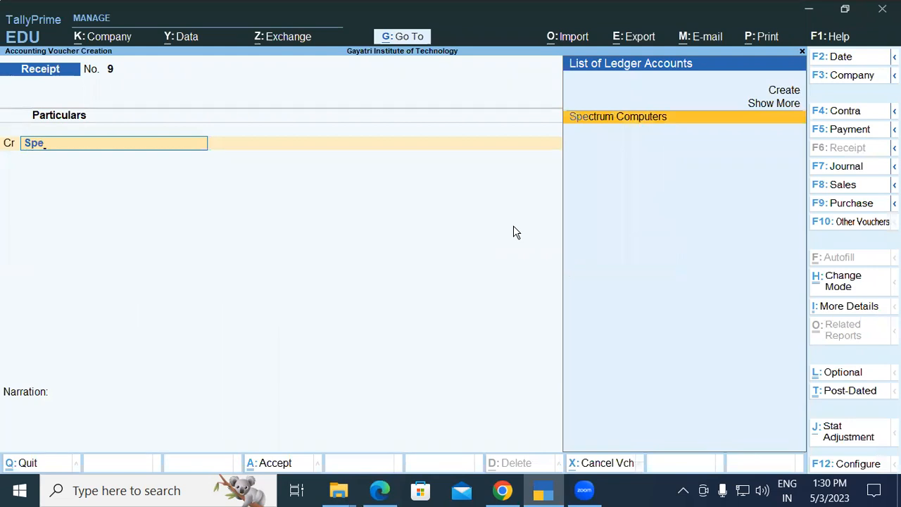
key("Return")
key("Return")
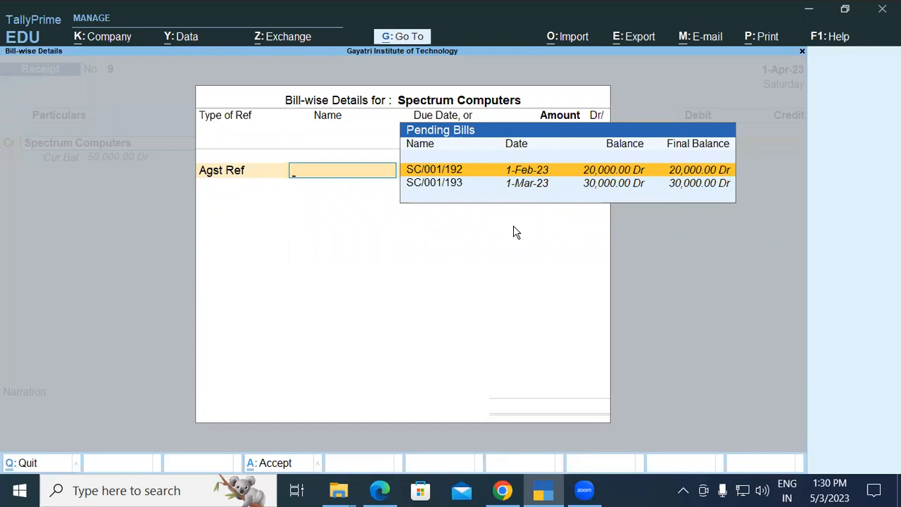
Allocate the receipt as Agst Ref to the pending bills of 20,000 dated 1-Feb-23 and 30,000 dated 1-Mar-23.
key("Return")
key("Return")
key("Return")
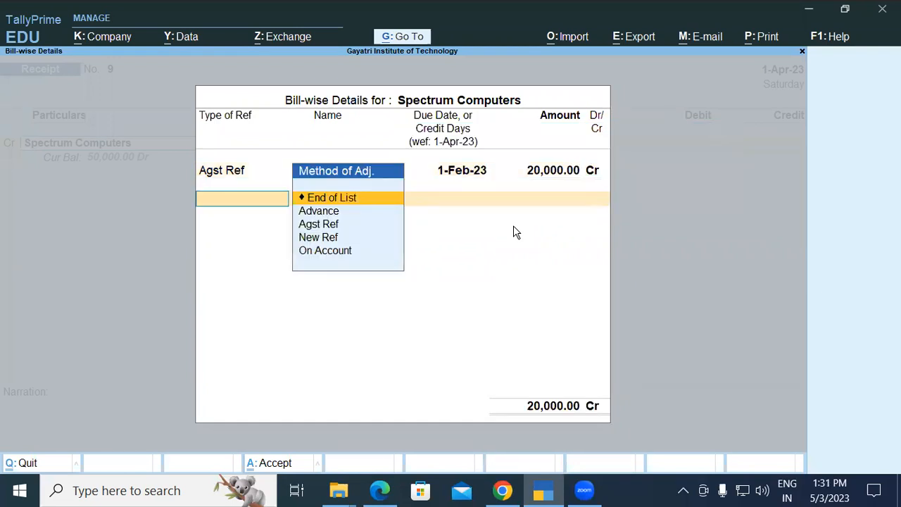
key("Down")
key("Down")
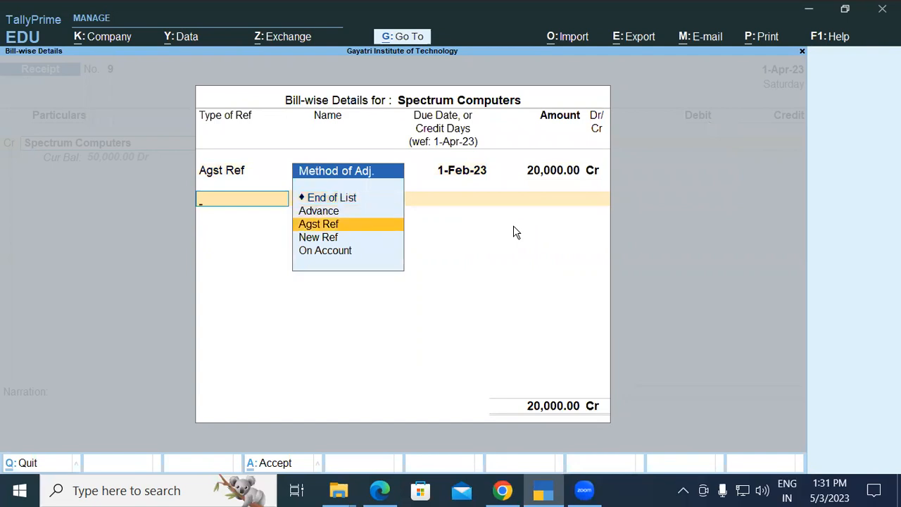
key("Return")
key("Return")
key("Return")
key("Return")
key("Return")
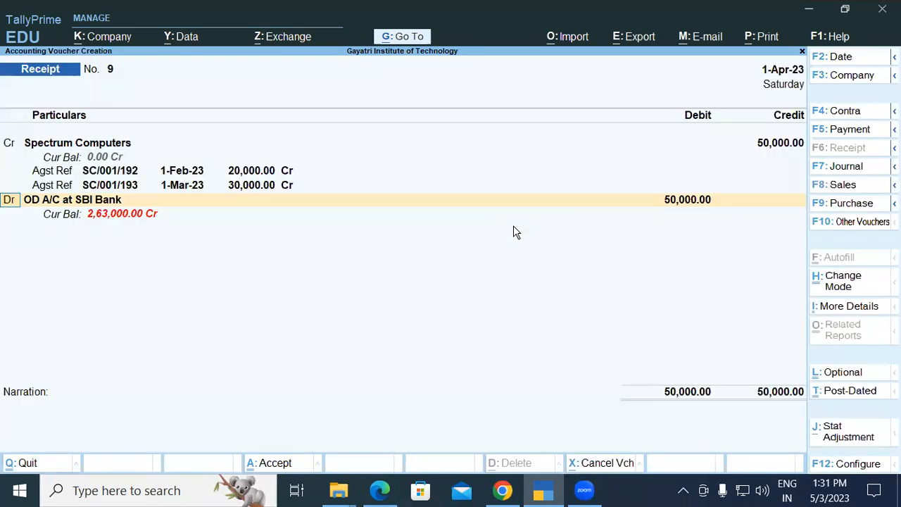
Calculate the 5% discount as 50000*5/100 in the built-in calculator, then close it.
key("ctrl")
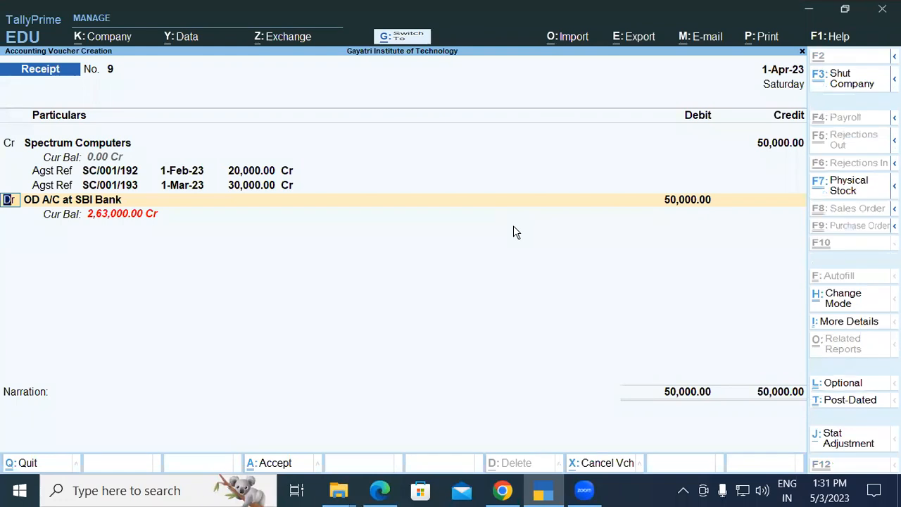
key("ctrl+n")
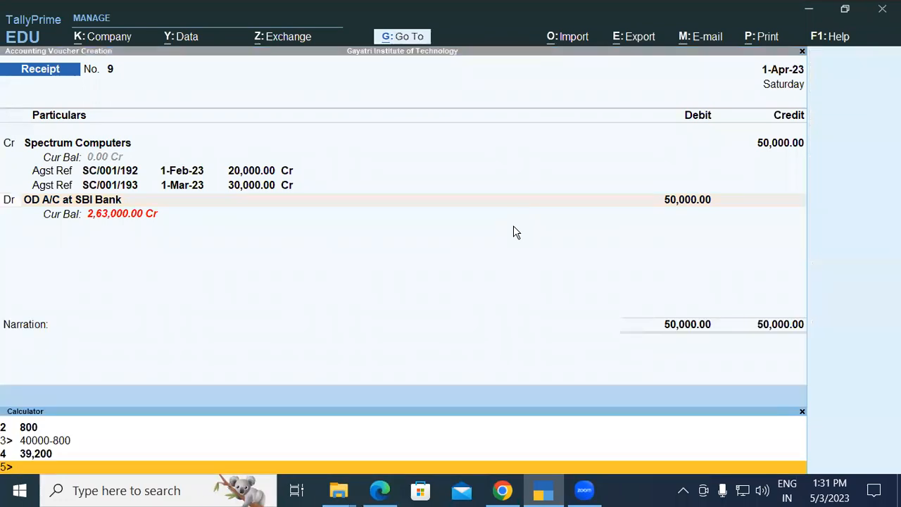
type("50000*5/100")
key("Return")
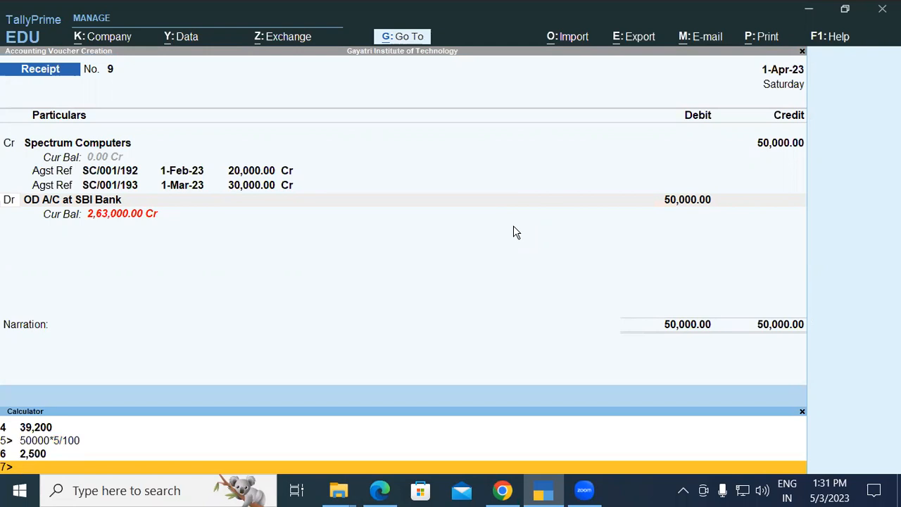
key("Escape")
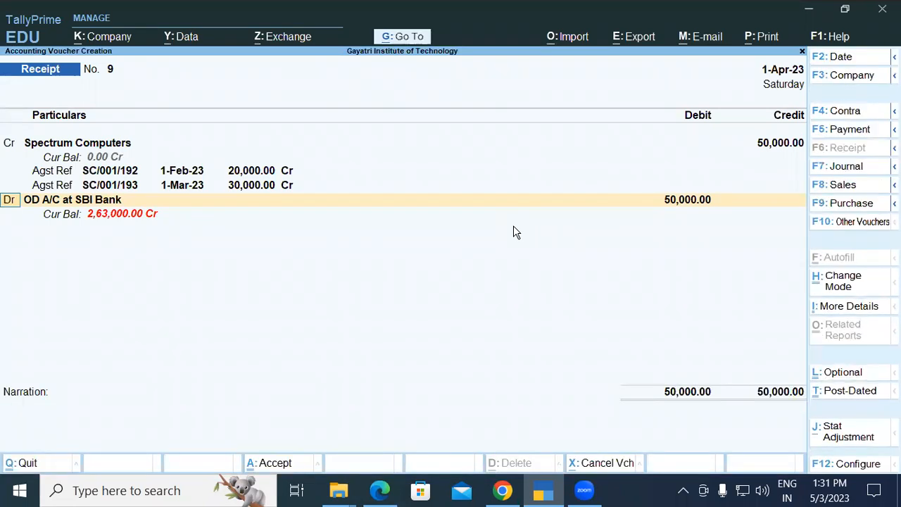
Replace the OD A/C at SBI Bank debit with Discount Allow and set its amount to 2,500.
key("Return")
type("Dis")
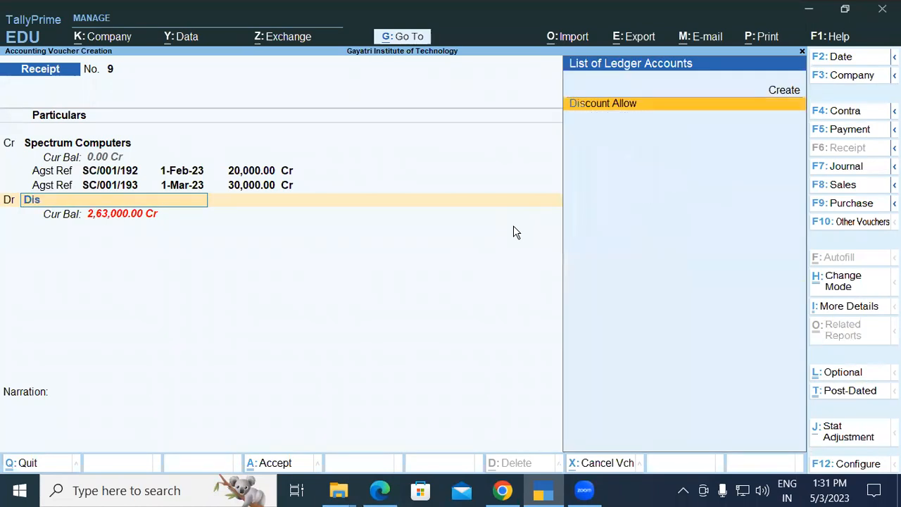
key("Return")
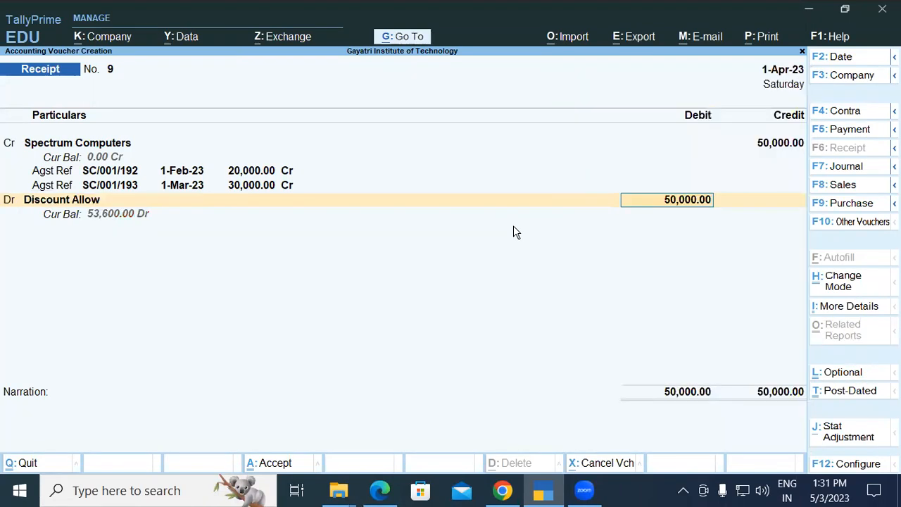
type("2500")
key("Return")
key("Return")
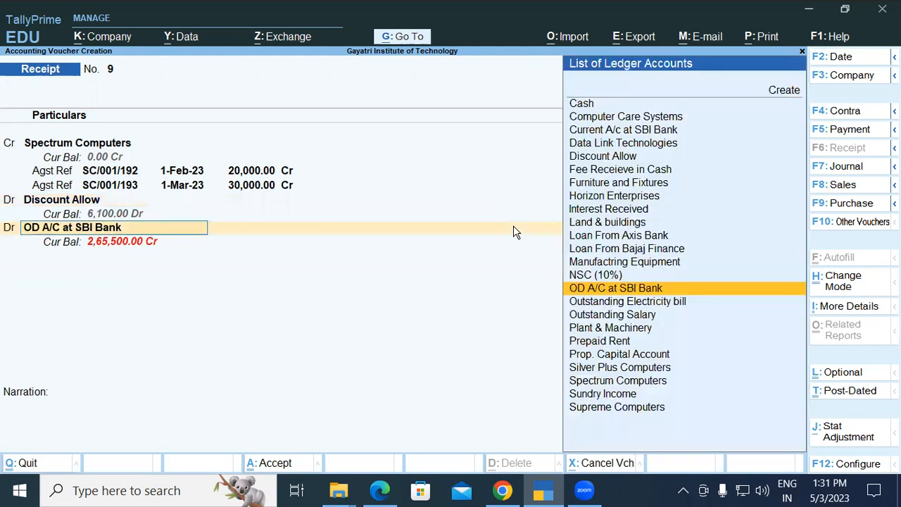
Debit Cash for the remaining 47,500, save the voucher without narration, and return to the Gateway of Tally.
type("Cash")
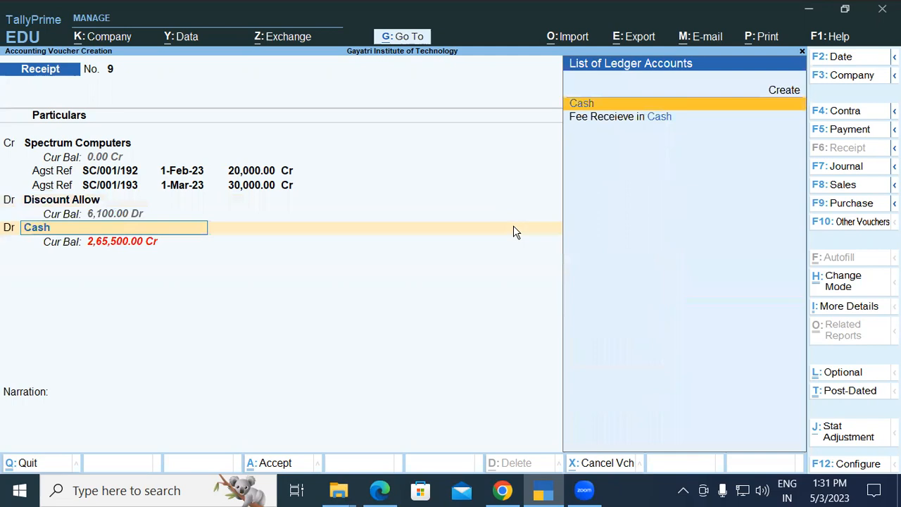
key("Return")
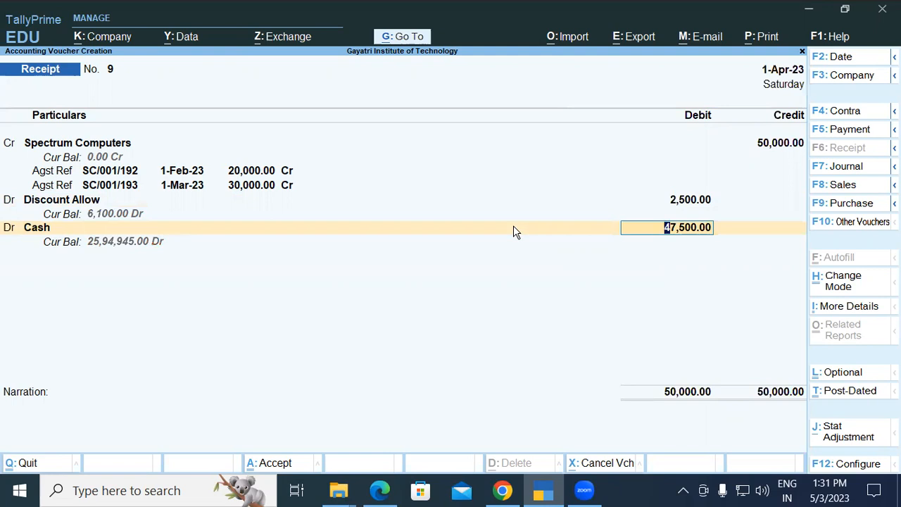
key("Return")
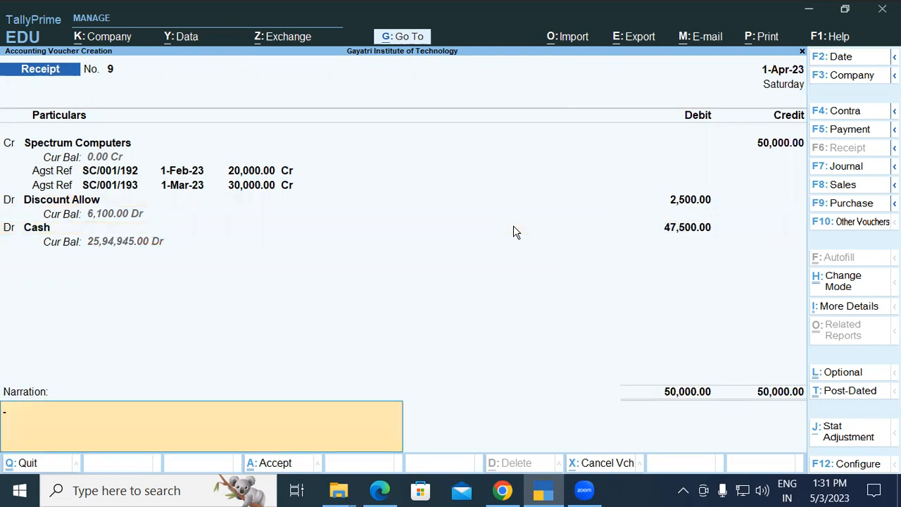
key("Return")
key("Return")
key("Escape")
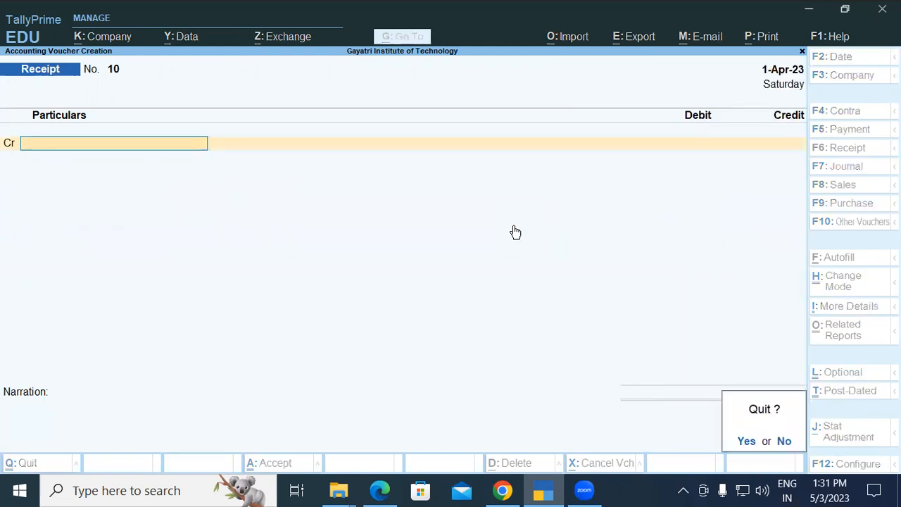
key("Return")
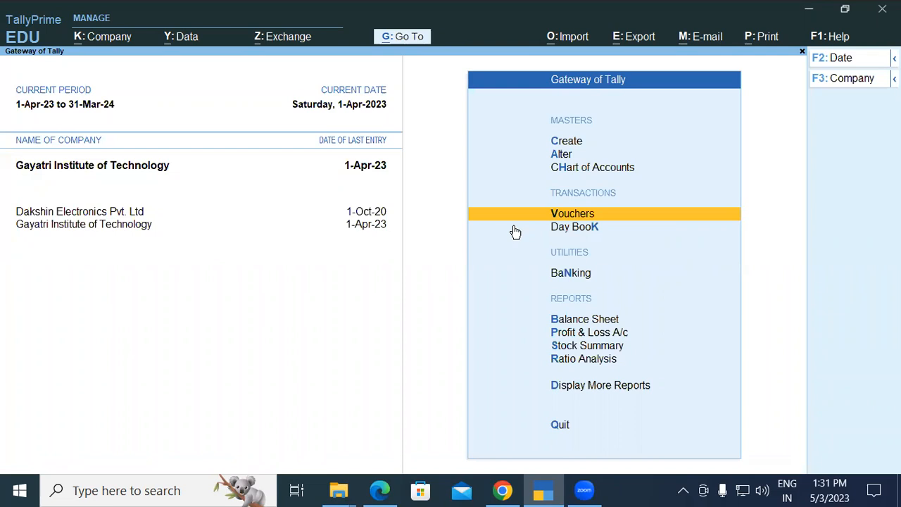
View the Profit & Loss A/c report, then return to the Gateway of Tally.
key("Down")
key("Down")
key("Down")
key("Down")
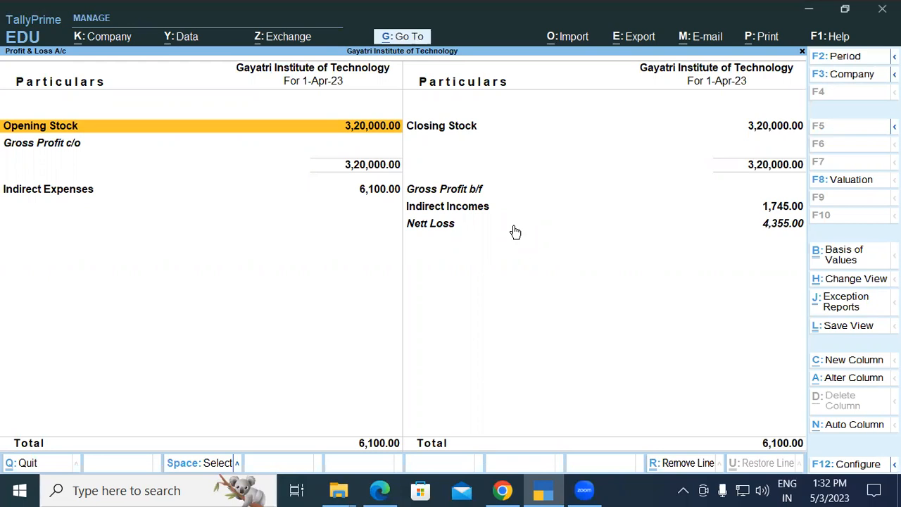
key("Escape")
key("Escape")
key("n")
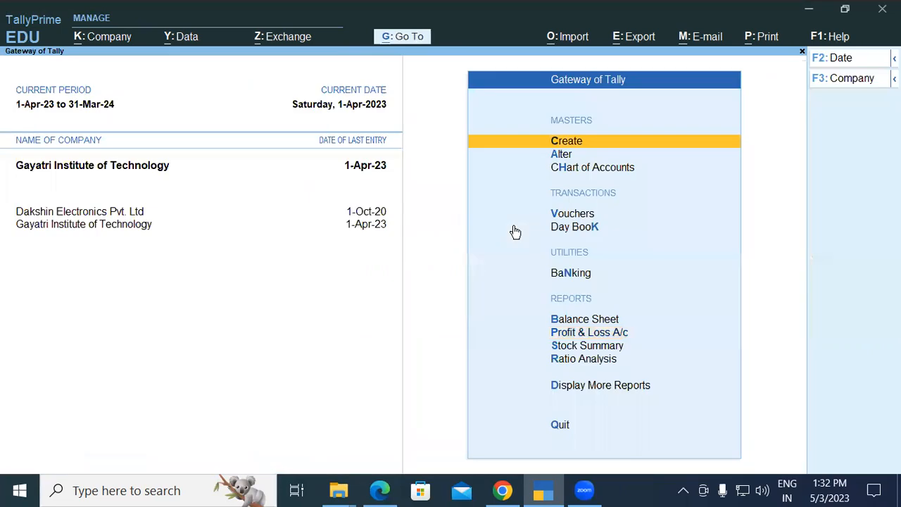
Open the Balance Sheet and expand it to the detailed view.
key("Down")
key("Down")
key("Down")
key("Down")
key("Down")
key("Down")
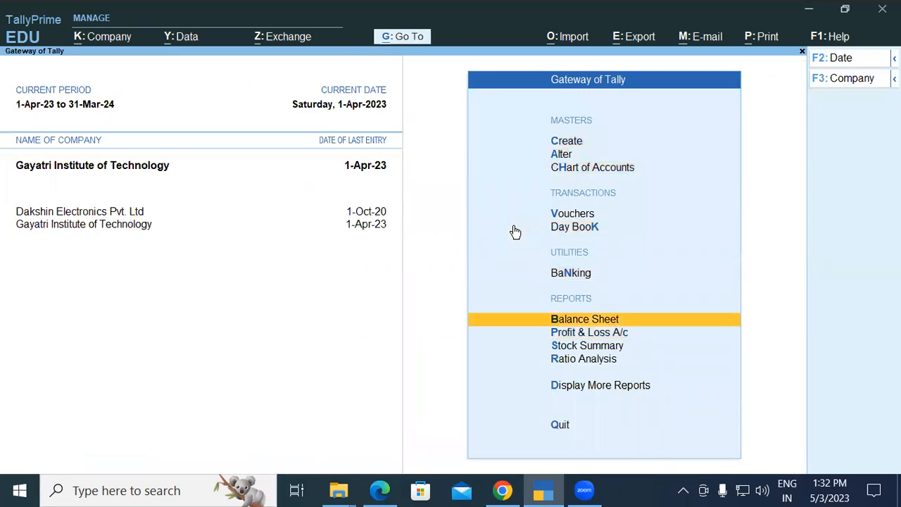
key("Return")
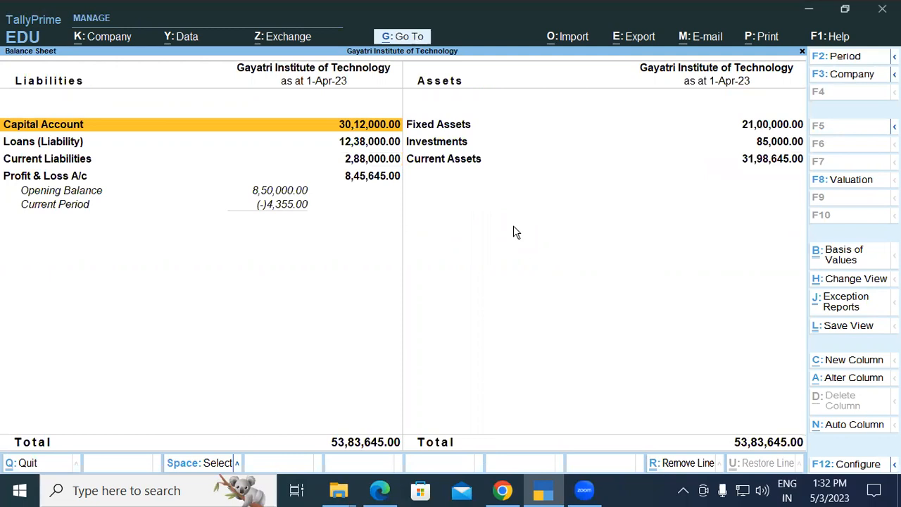
key("alt+F5")
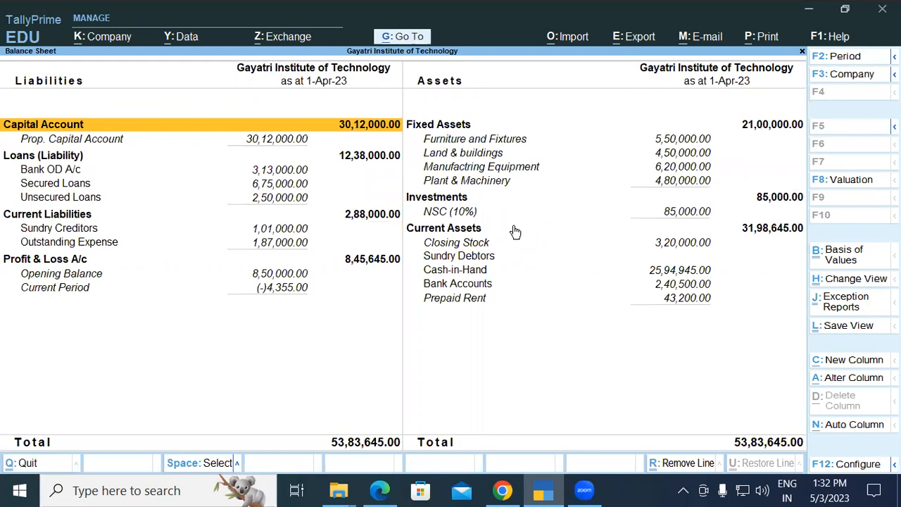
Check the Debtors North and Debtors South groups under Sundry Debtors in Current Assets, then return to the Balance Sheet.
key("Right")
key("Down")
key("Down")
key("Down")
key("Down")
key("Down")
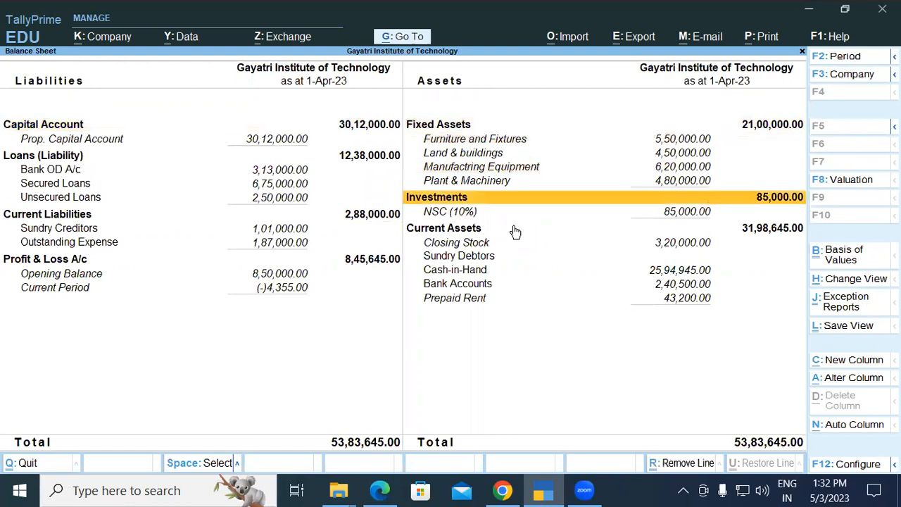
key("Down")
key("Down")
key("Down")
key("Down")
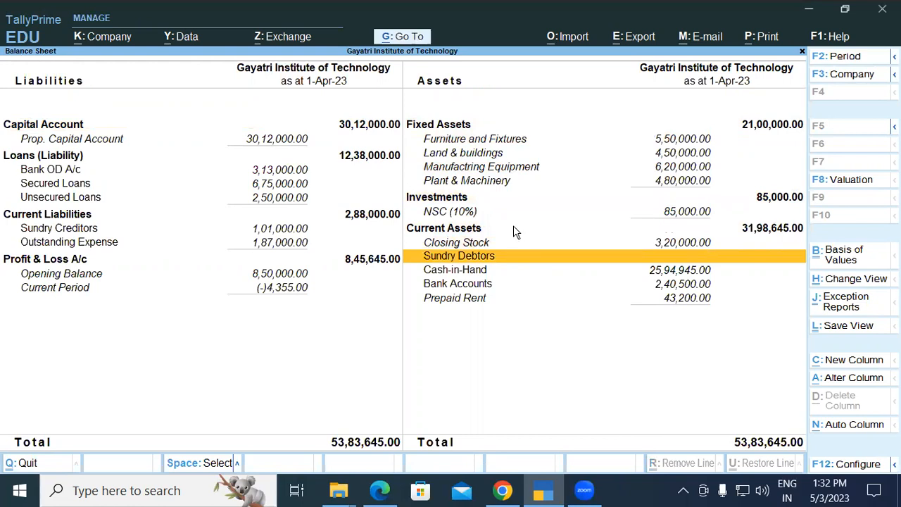
key("Return")
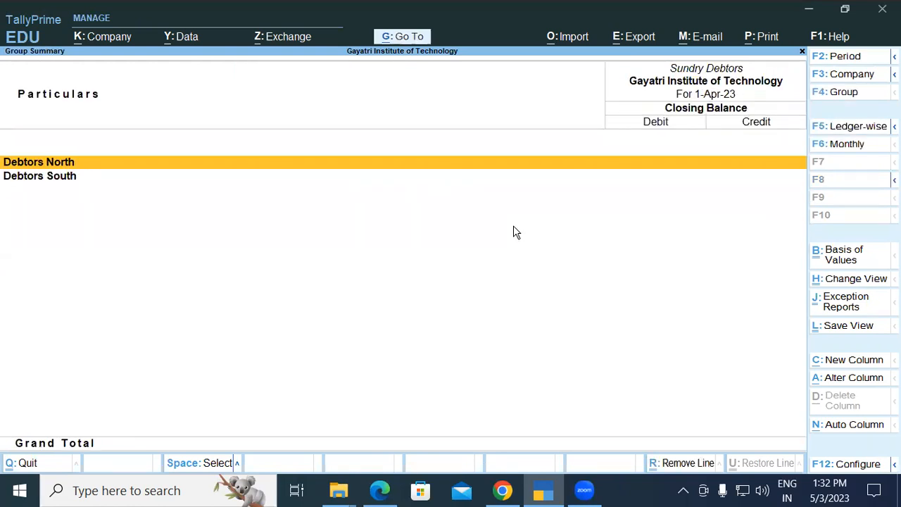
key("Return")
key("Escape")
key("Down")
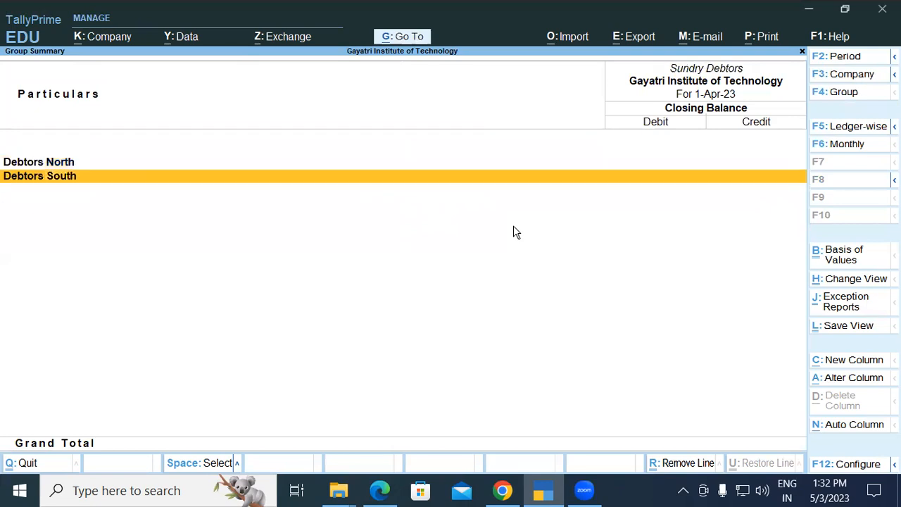
key("Escape")
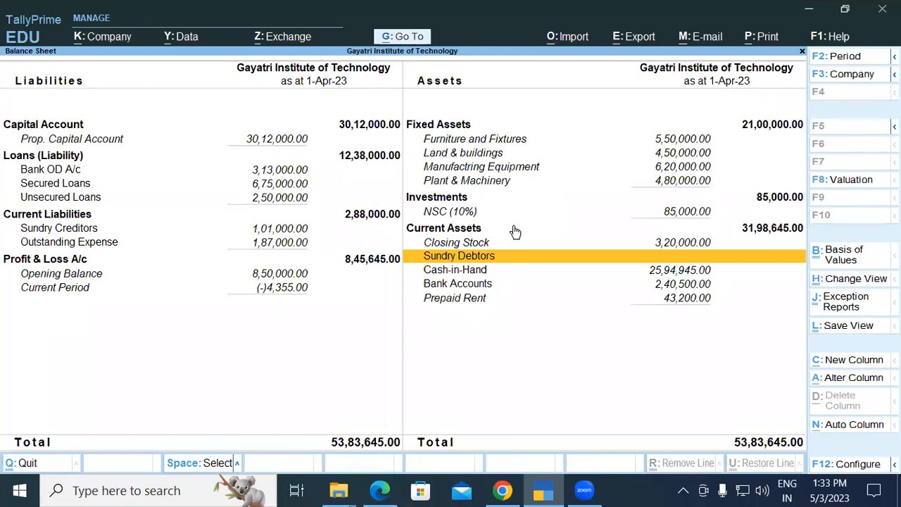
Calculate 1000*10/100 and 1000-100 in the built-in calculator, then close it and return to the Gateway of Tally.
key("ctrl+n")
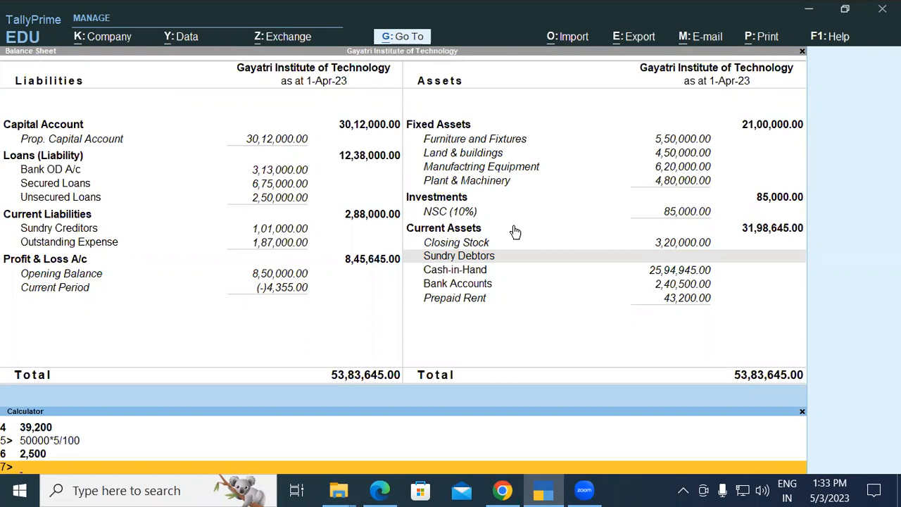
type("1000*10/100")
key("Return")
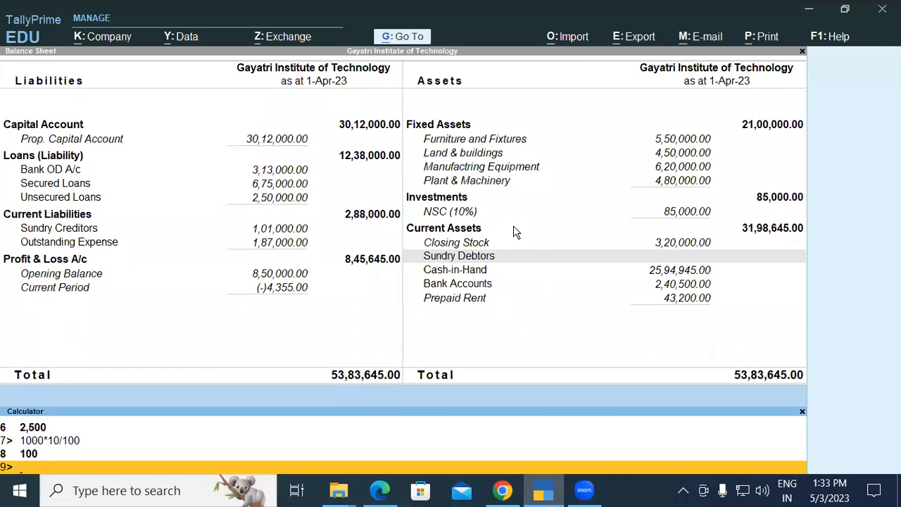
type("1000-100")
key("Return")
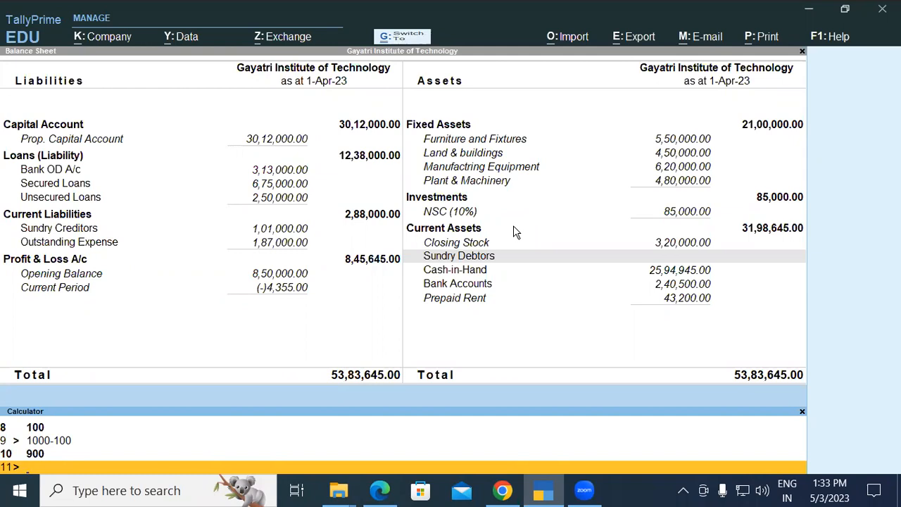
key("ctrl+n")
key("Escape")
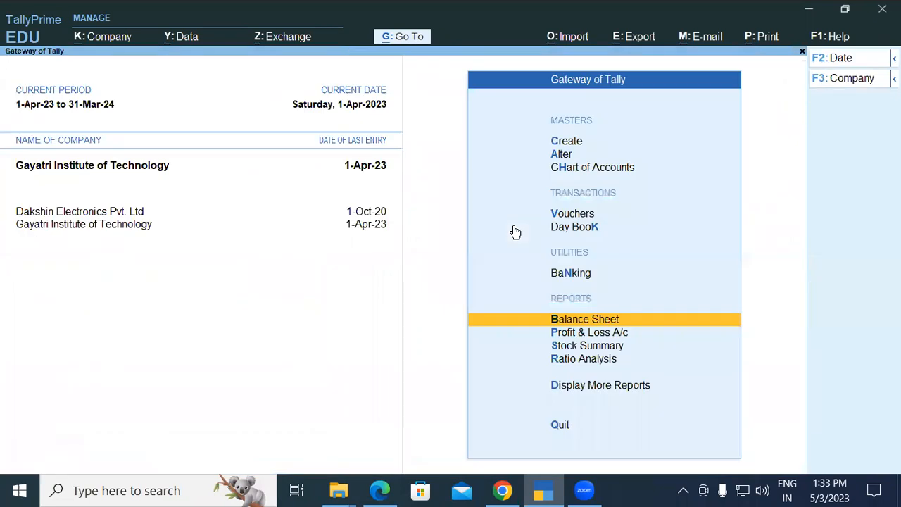
Switch to the exercise PDF in Edge and read exercise 10 about the dividend received in cash.
key("alt+Tab")
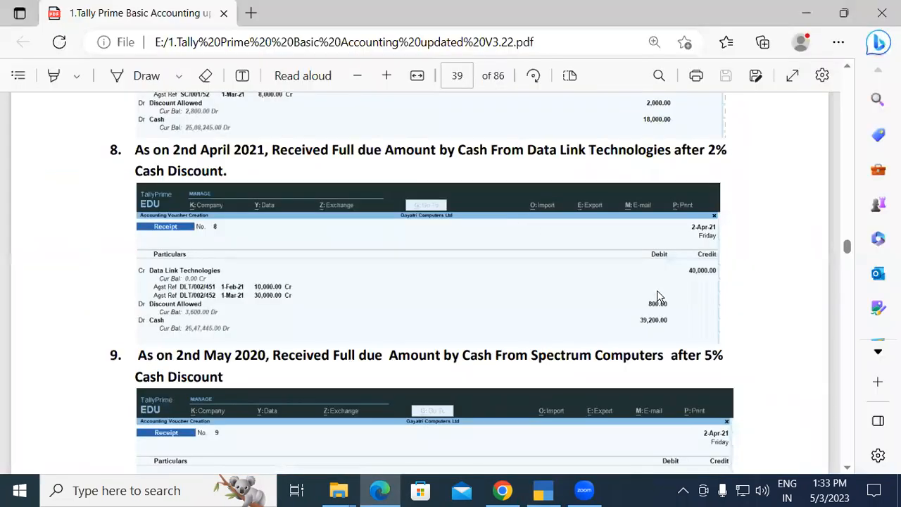
key("Down")
key("Down")
key("Down")
key("Down")
key("Down")
key("Down")
key("Down")
key("Down")
key("Down")
key("Down")
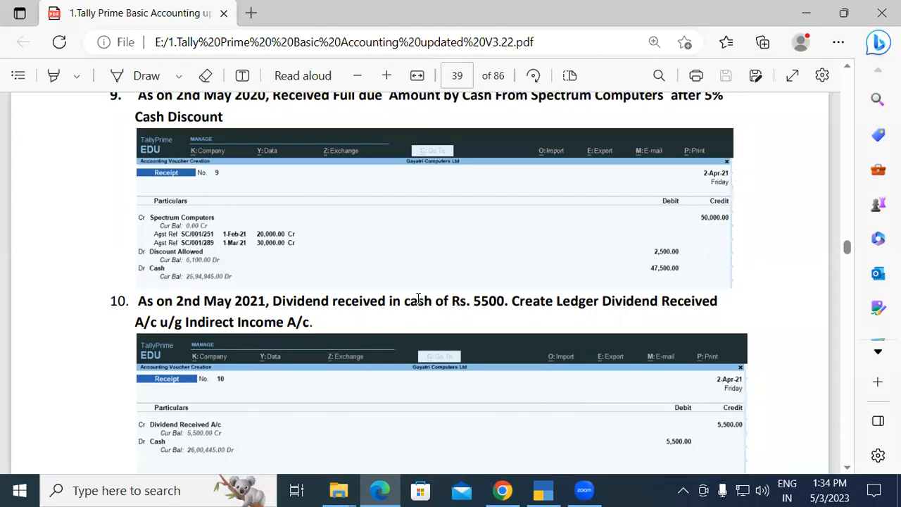
Highlight the received ledger name and its Indirect Income group in the text of exercise 10.
left_click_drag(473, 301, 505, 301)
left_click(505, 300)
left_click_drag(605, 301, 732, 305)
left_click(732, 306)
left_click_drag(186, 323, 313, 324)
left_click(328, 327)
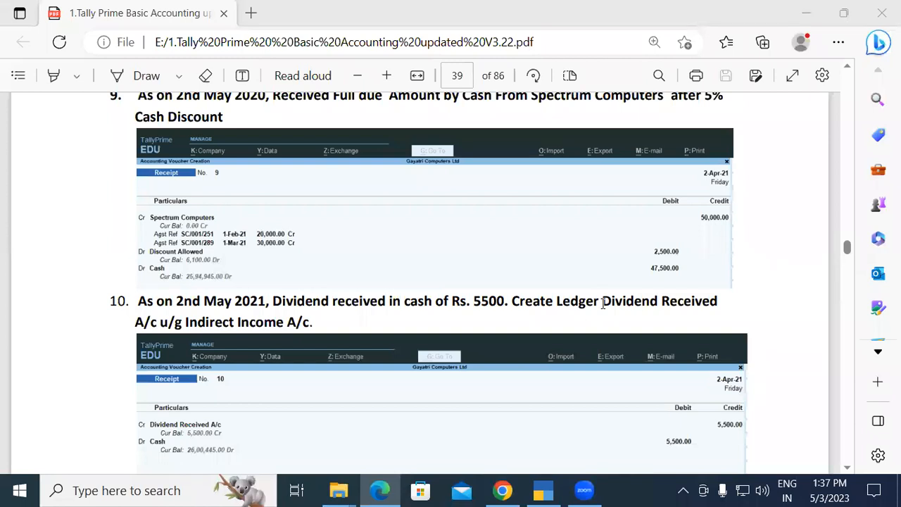
left_click_drag(600, 301, 727, 303)
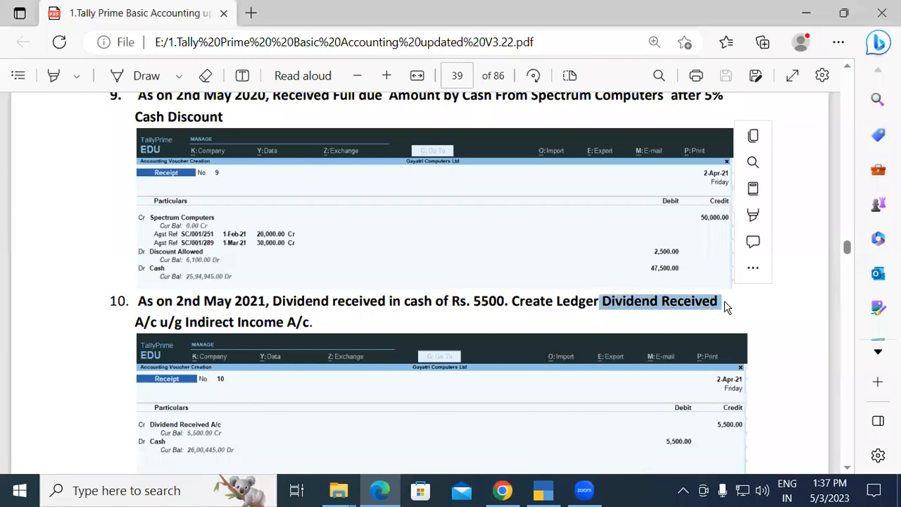
Switch back to TallyPrime and open a new receipt voucher.
left_click(543, 491)
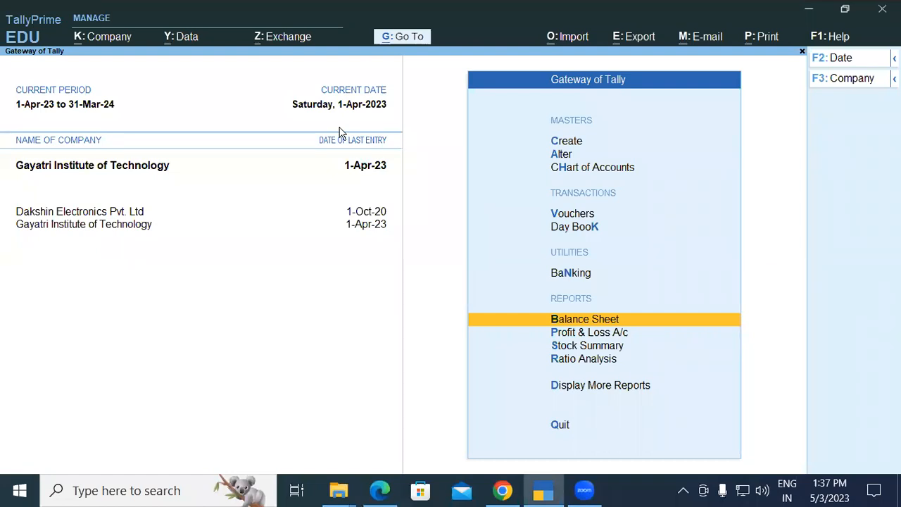
key("Up")
key("Up")
key("Up")
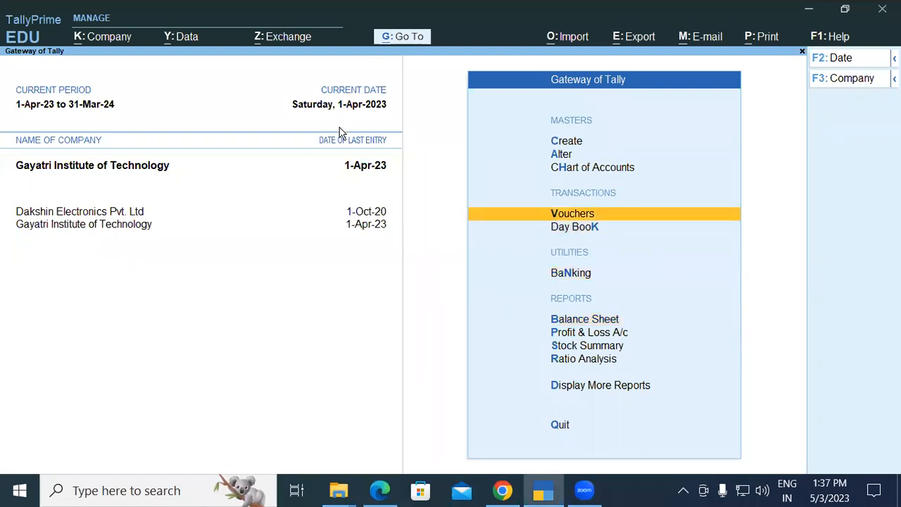
key("Return")
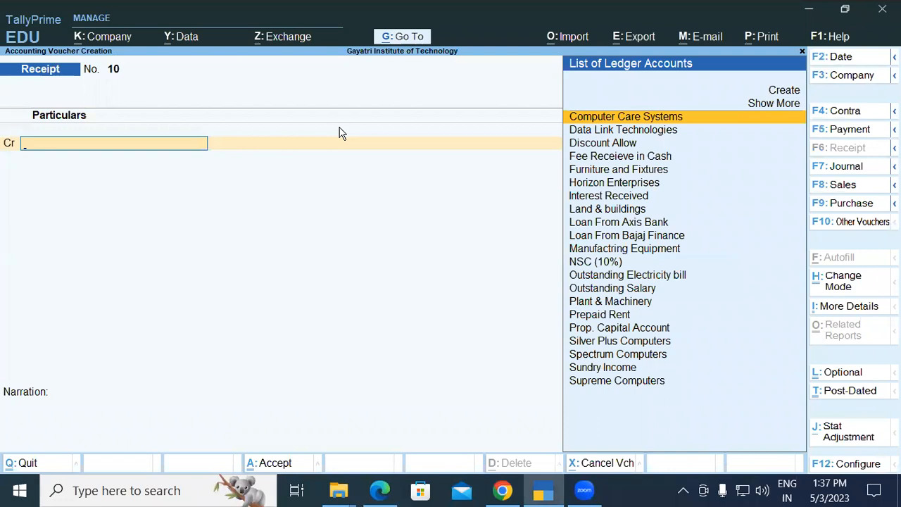
Create the ledger Dividend Received under Indirect Incomes with GST set to Not Applicable, as the voucher's credit account.
key("alt+c")
type("Dividend Received")
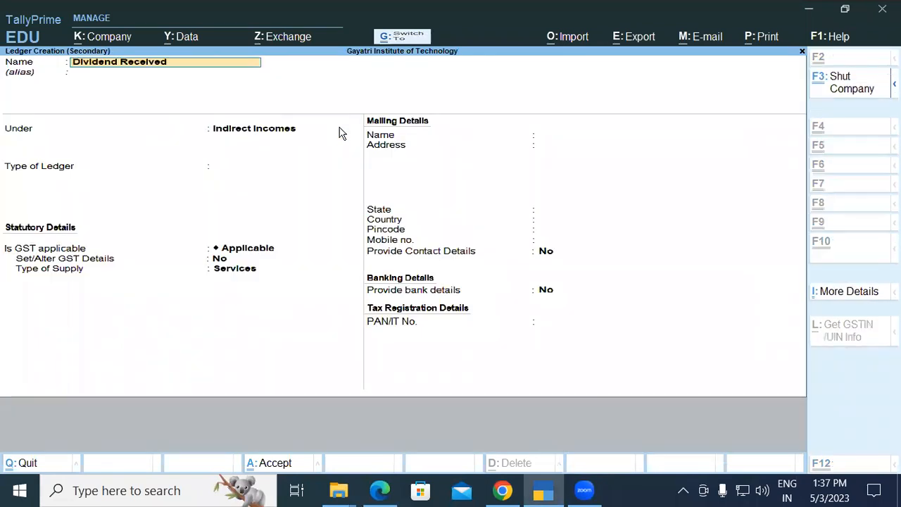
key("Return")
key("Return")
key("Return")
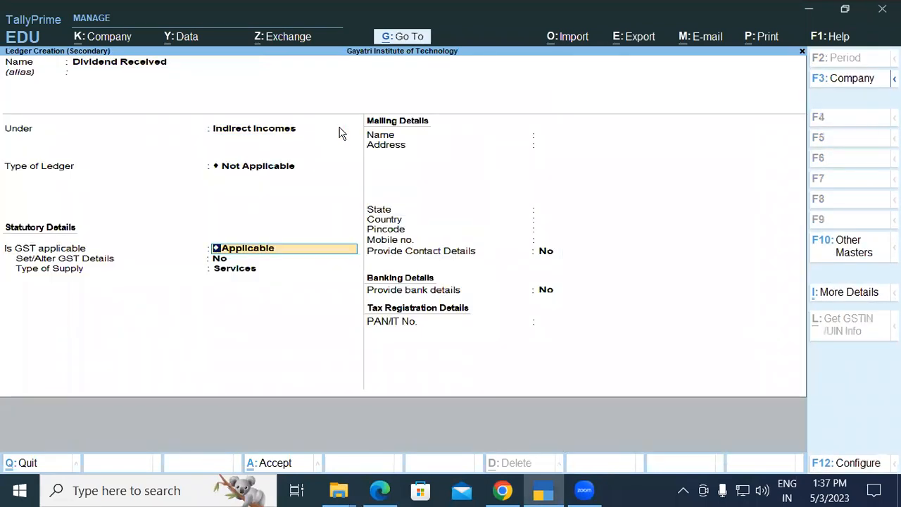
type("No")
key("Return")
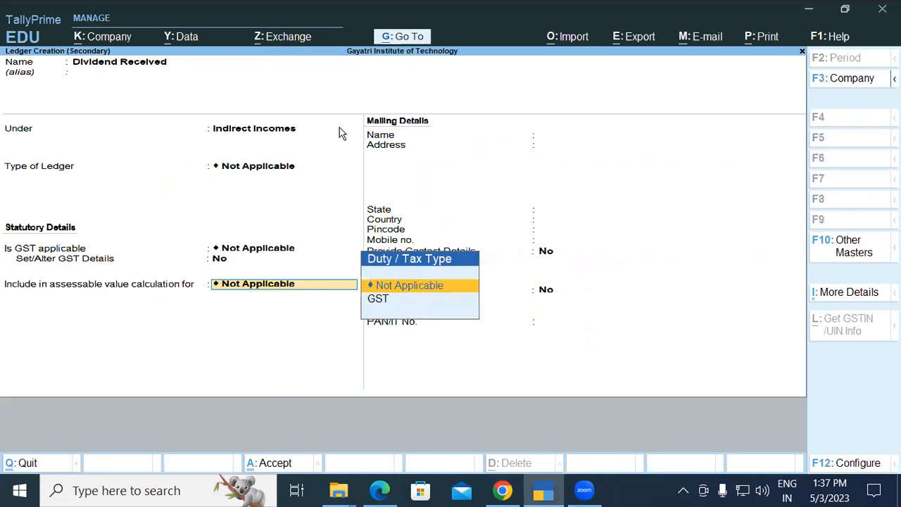
key("Return")
key("Return")
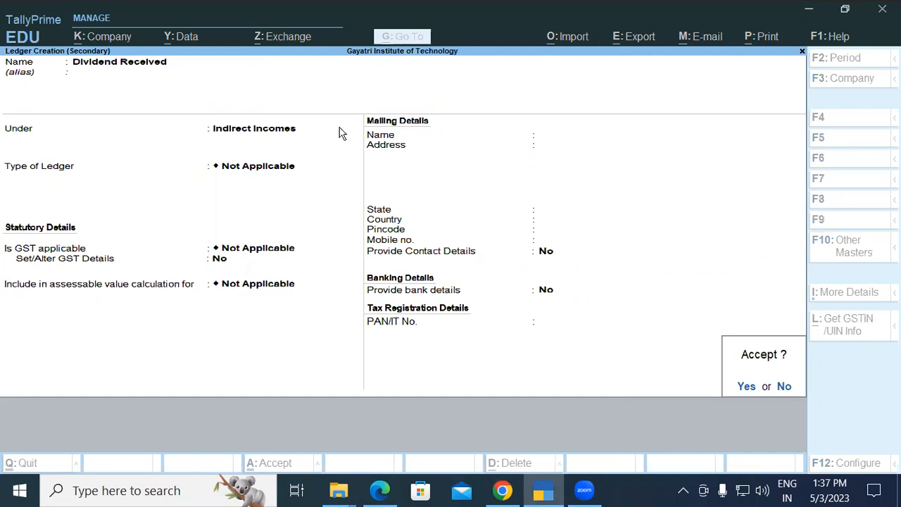
key("Return")
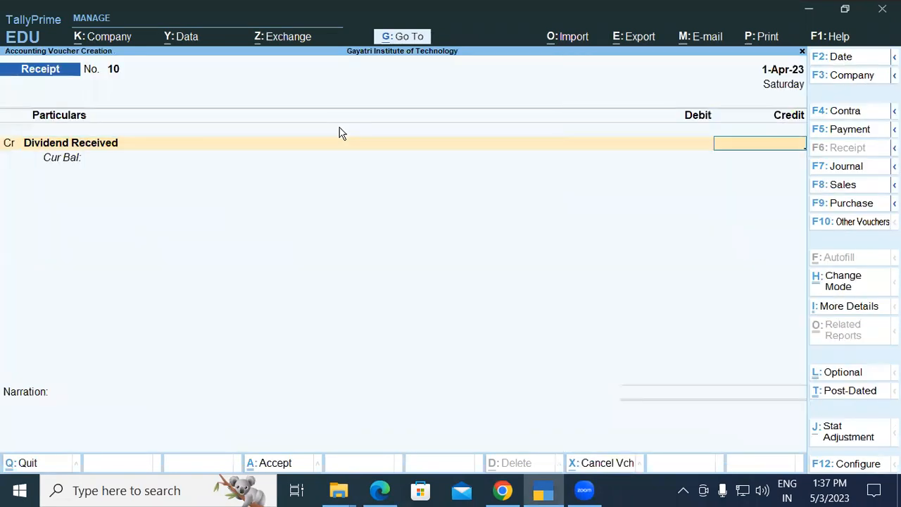
Credit Dividend Received with 5,500 against a Cash debit, save the voucher without narration, and return to the Gateway of Tally.
type("5500")
key("Return")
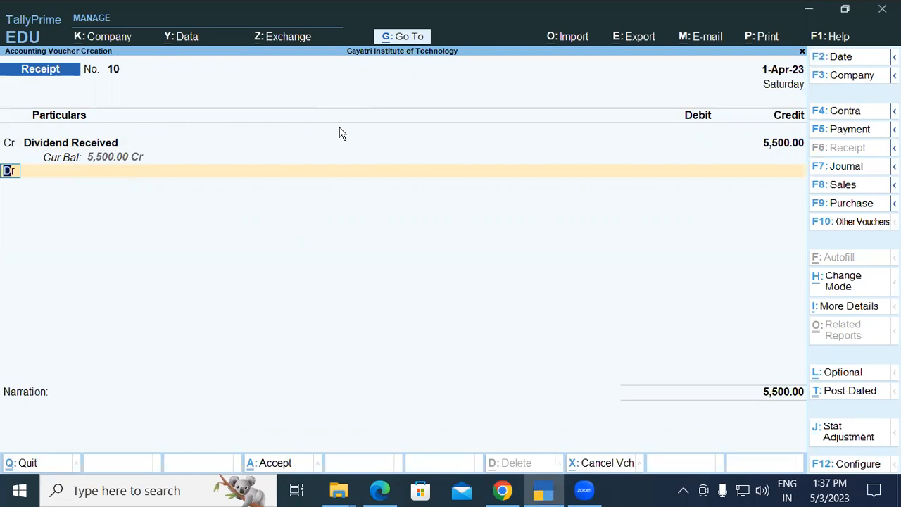
key("Return")
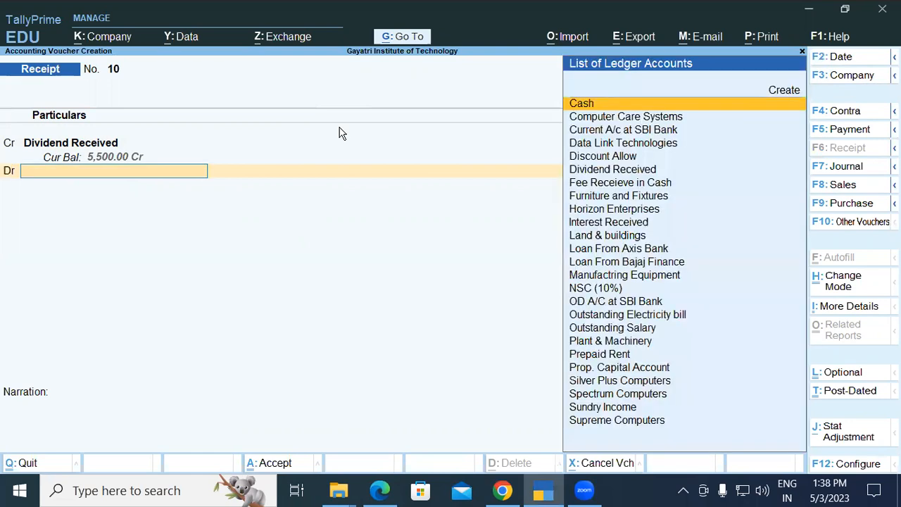
type("Cash")
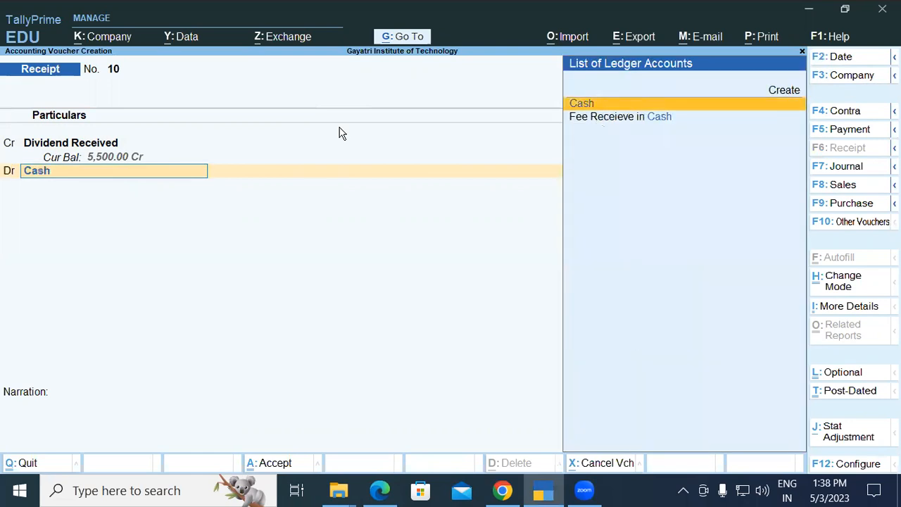
key("Return")
key("Return")
key("Return")
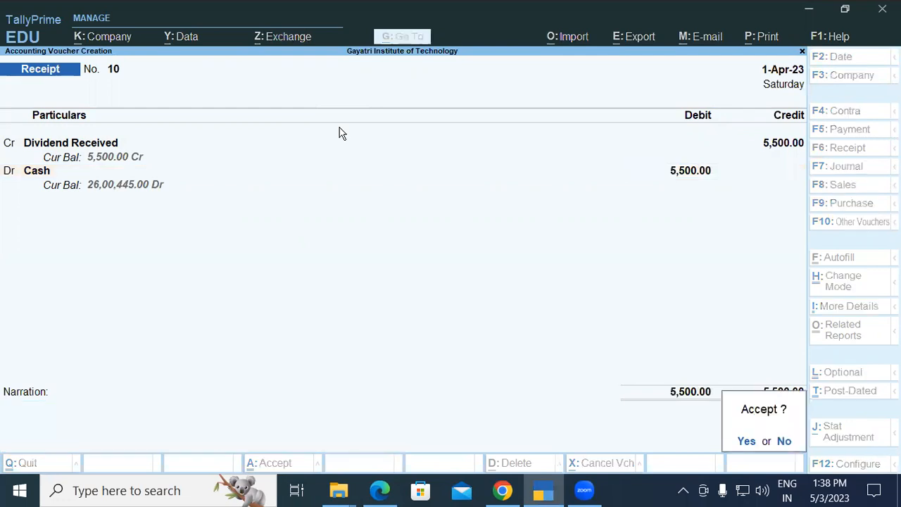
key("Return")
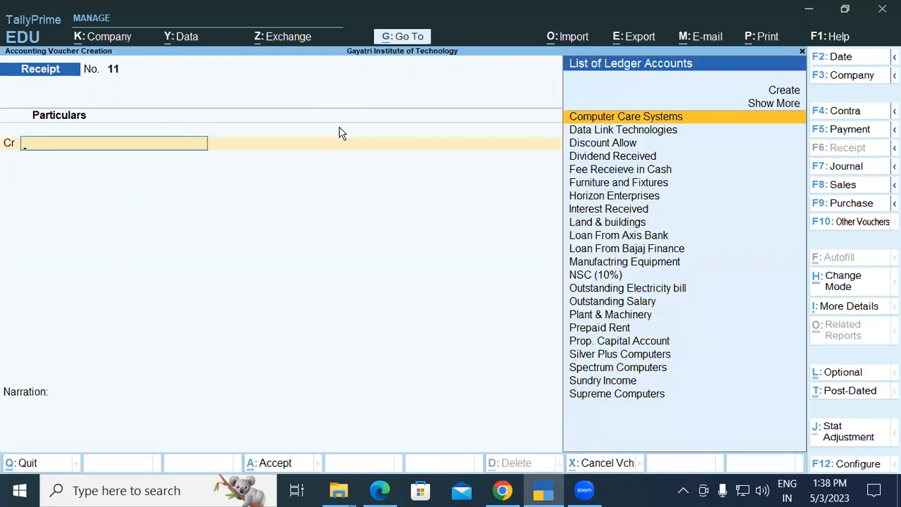
key("Escape")
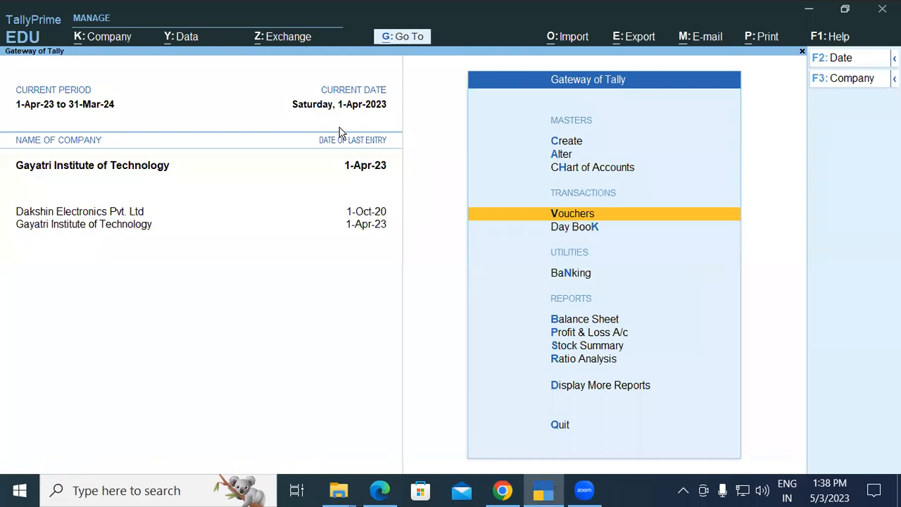
Open the Profit & Loss A/c in detailed view and examine the Indirect Incomes ledgers and the Nett Profit.
key("Down")
key("Down")
key("Down")
key("Return")
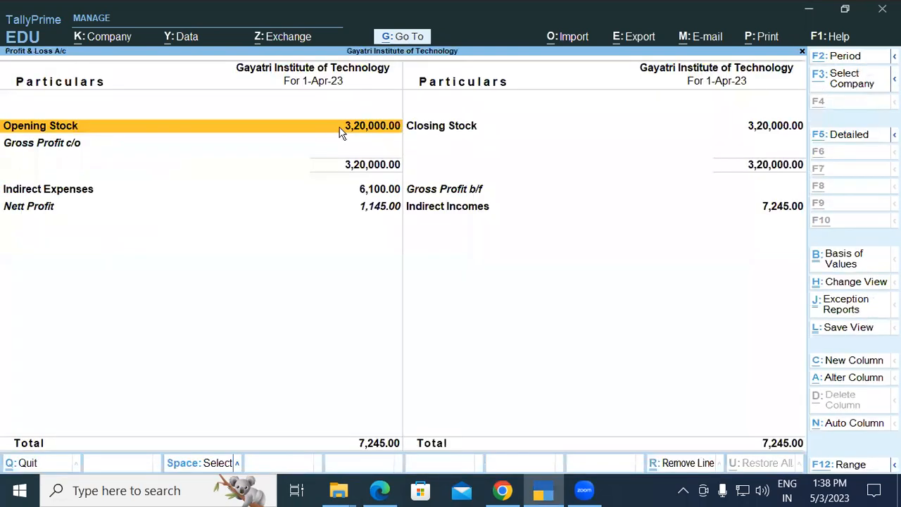
key("alt+F5")
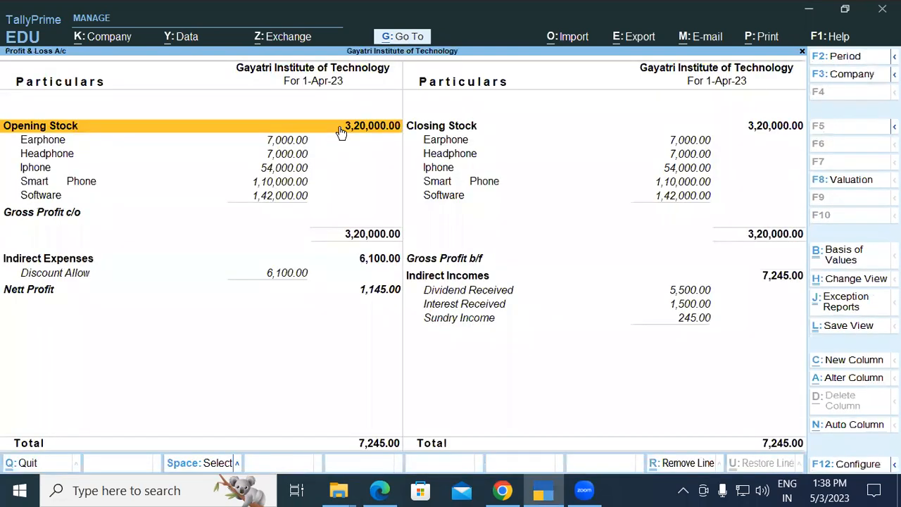
left_click(490, 323)
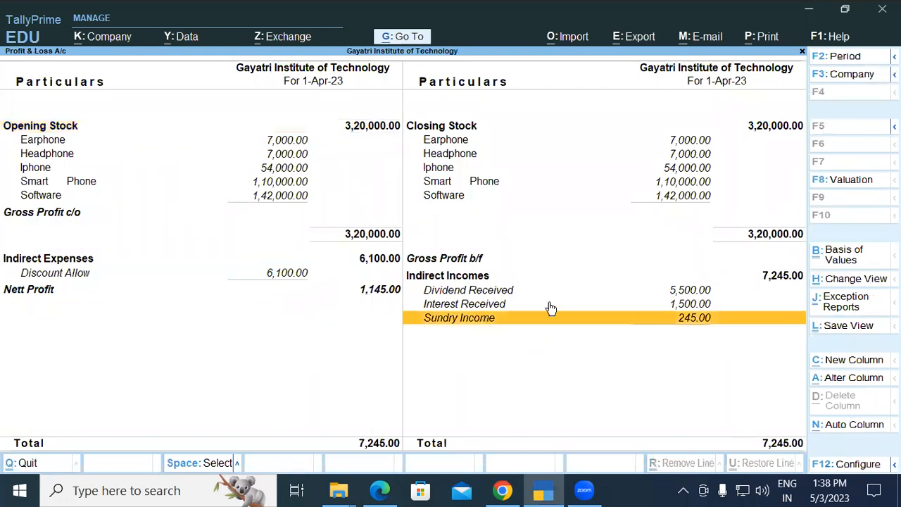
left_click(622, 305)
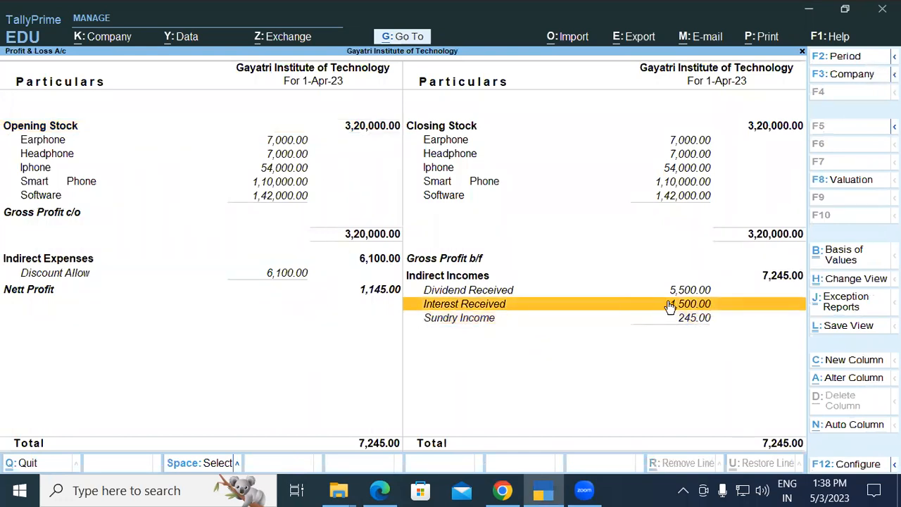
left_click(589, 291)
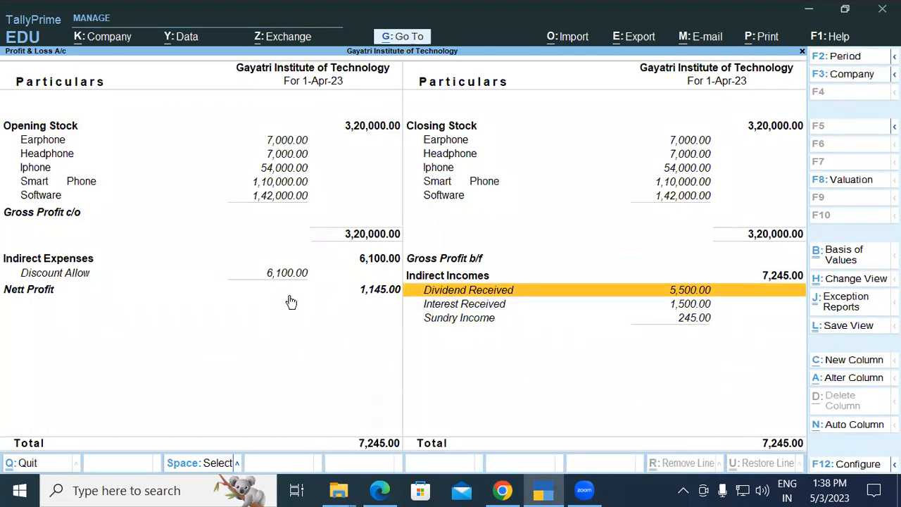
left_click(363, 294)
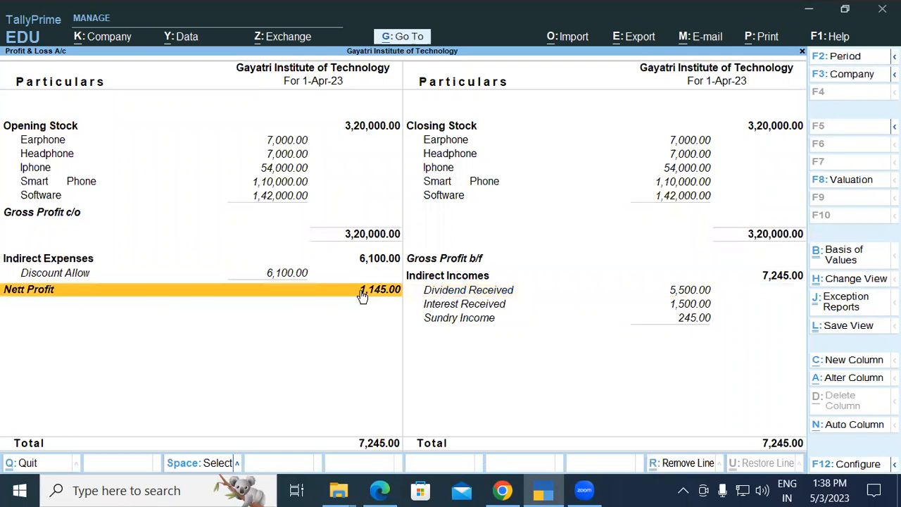